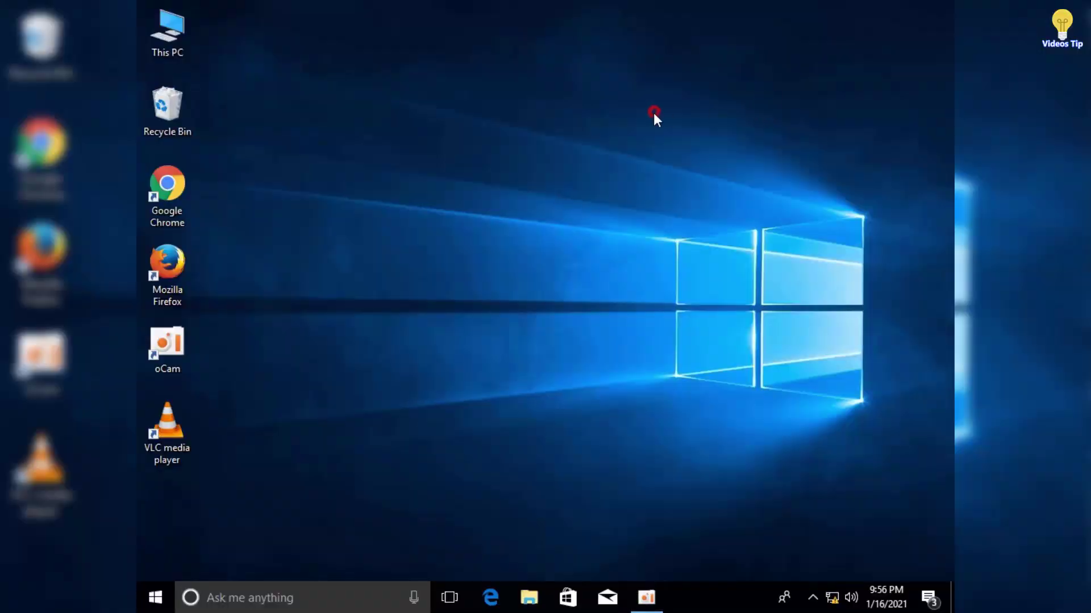
{"action": "right_click", "coordinate": [653, 114]}
{"action": "left_click", "coordinate": [688, 159]}
{"action": "right_click", "coordinate": [694, 159]}
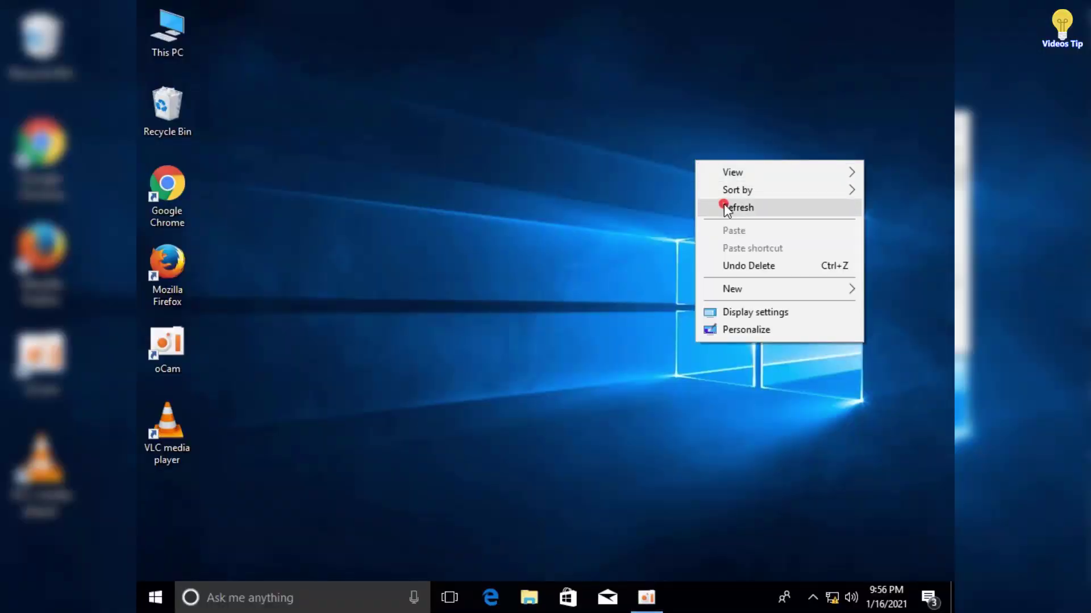
{"action": "left_click", "coordinate": [732, 206]}
{"action": "right_click", "coordinate": [476, 197]}
{"action": "left_click", "coordinate": [518, 257]}
{"action": "right_click", "coordinate": [516, 246]}
{"action": "left_click", "coordinate": [571, 295]}
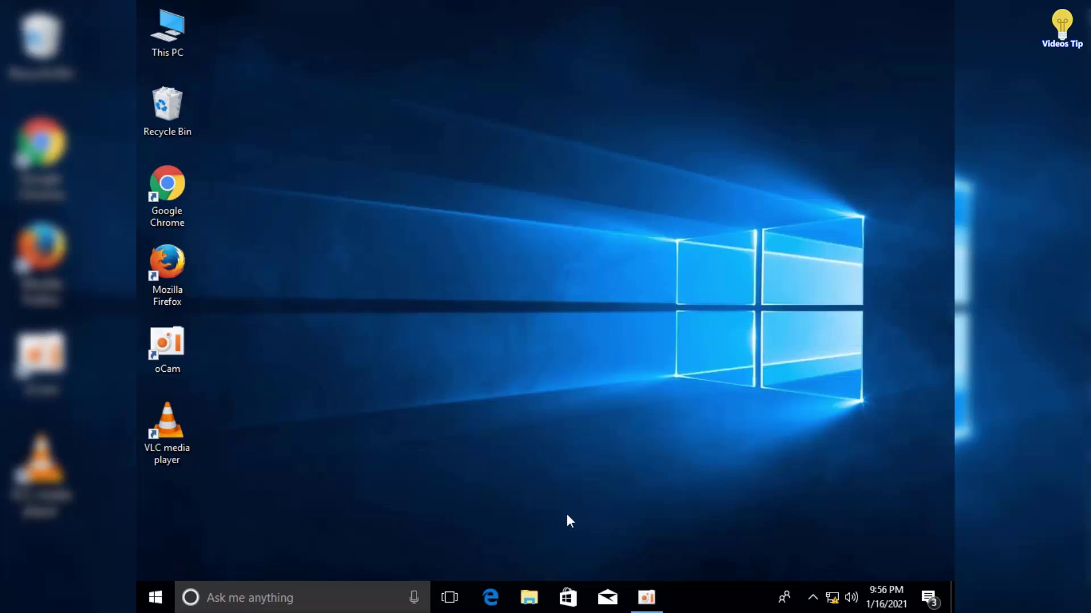
Step: Open File Explorer in a maximized window and show the contents of This PC
{"action": "left_click", "coordinate": [529, 597]}
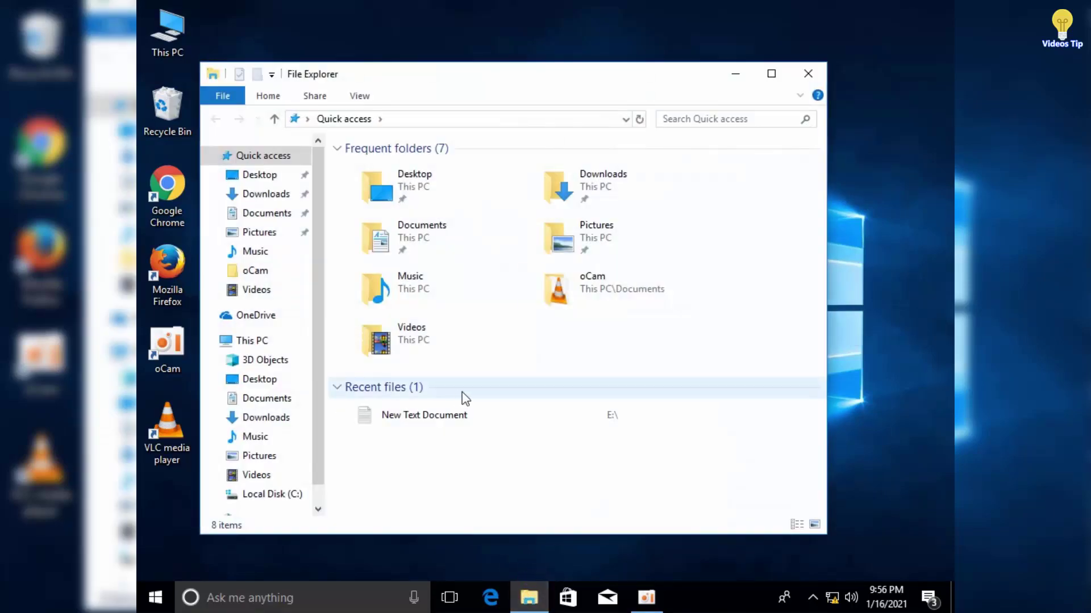
{"action": "left_click", "coordinate": [771, 74]}
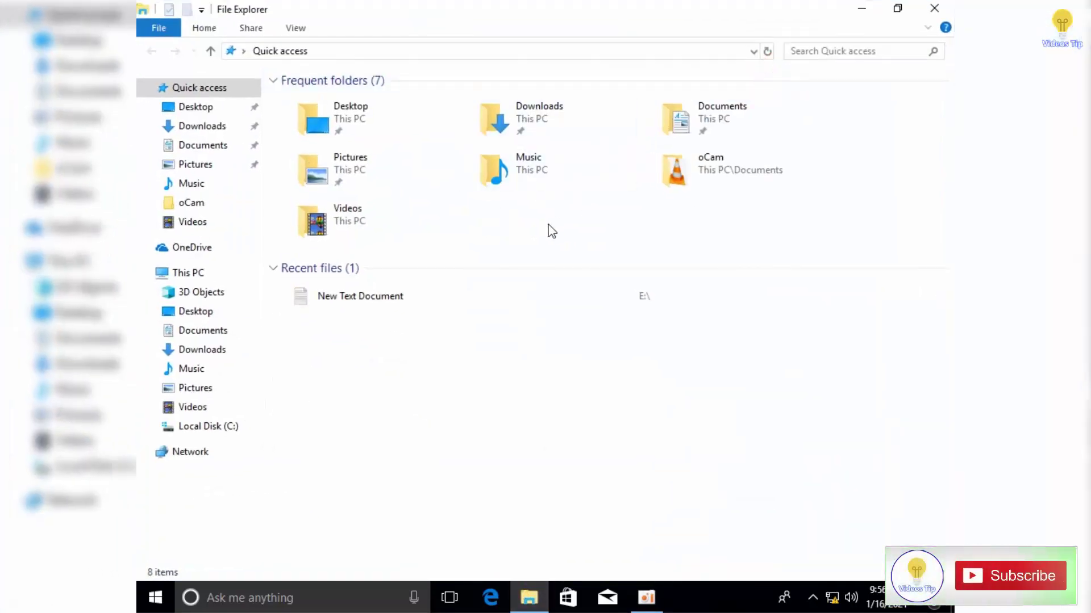
{"action": "left_click", "coordinate": [188, 273]}
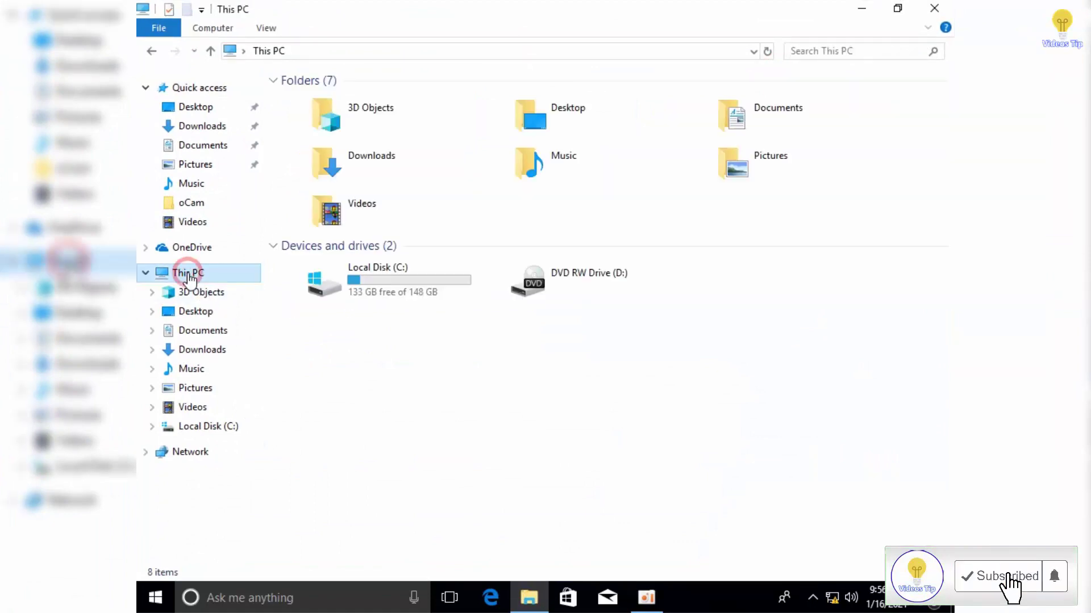
Step: Look into Local Disk (C:) and examine the drives listed under Devices and drives
{"action": "double_click", "coordinate": [366, 274]}
{"action": "left_click", "coordinate": [151, 50]}
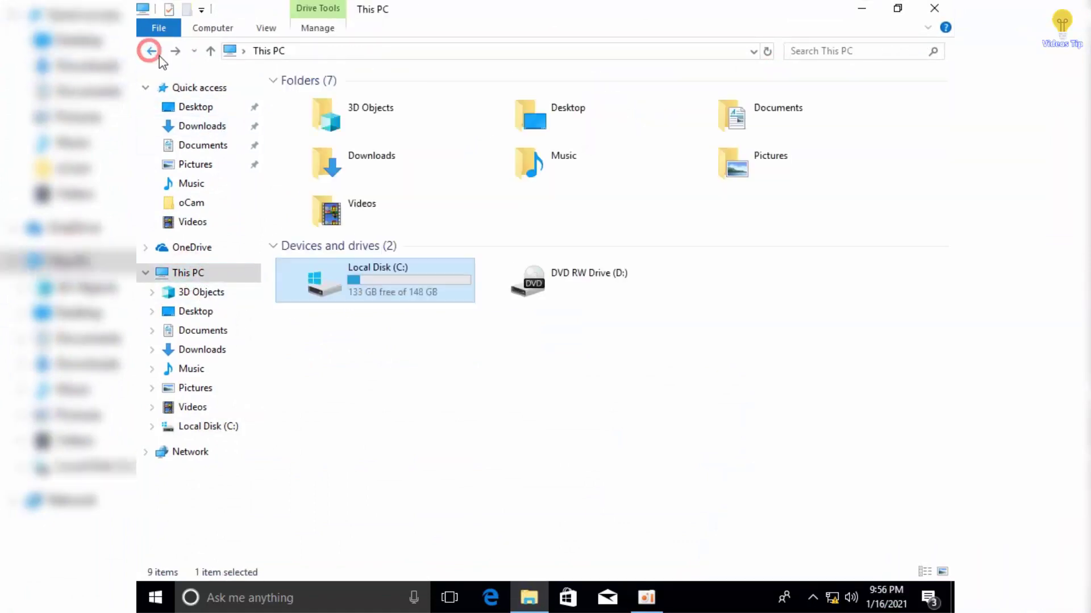
{"action": "right_click", "coordinate": [401, 287]}
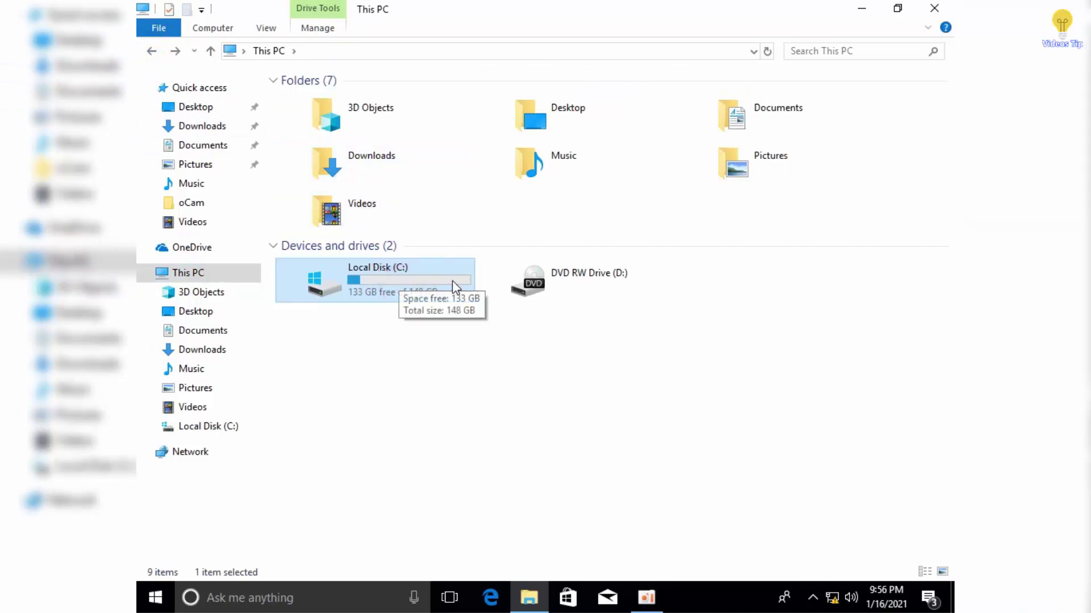
{"action": "left_click", "coordinate": [379, 317]}
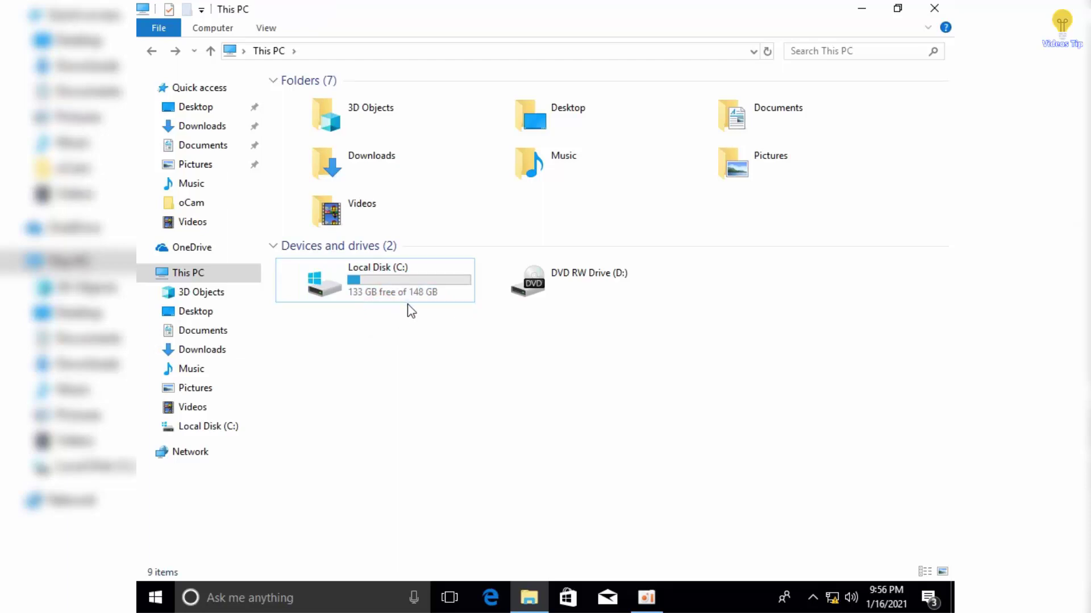
{"action": "mouse_move", "coordinate": [425, 302]}
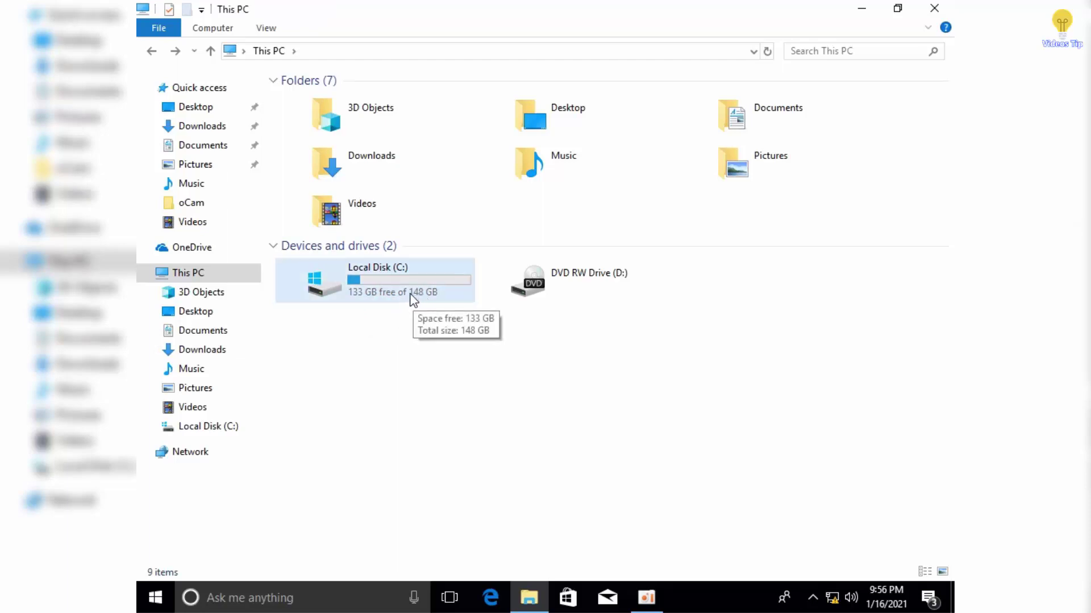
{"action": "left_click", "coordinate": [526, 287]}
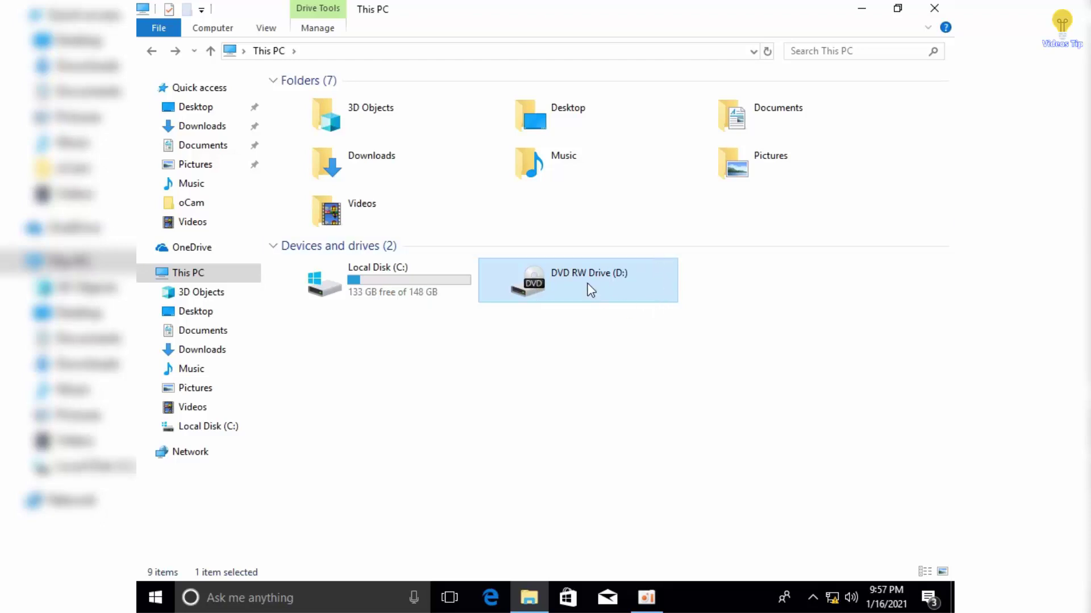
{"action": "left_click", "coordinate": [420, 285]}
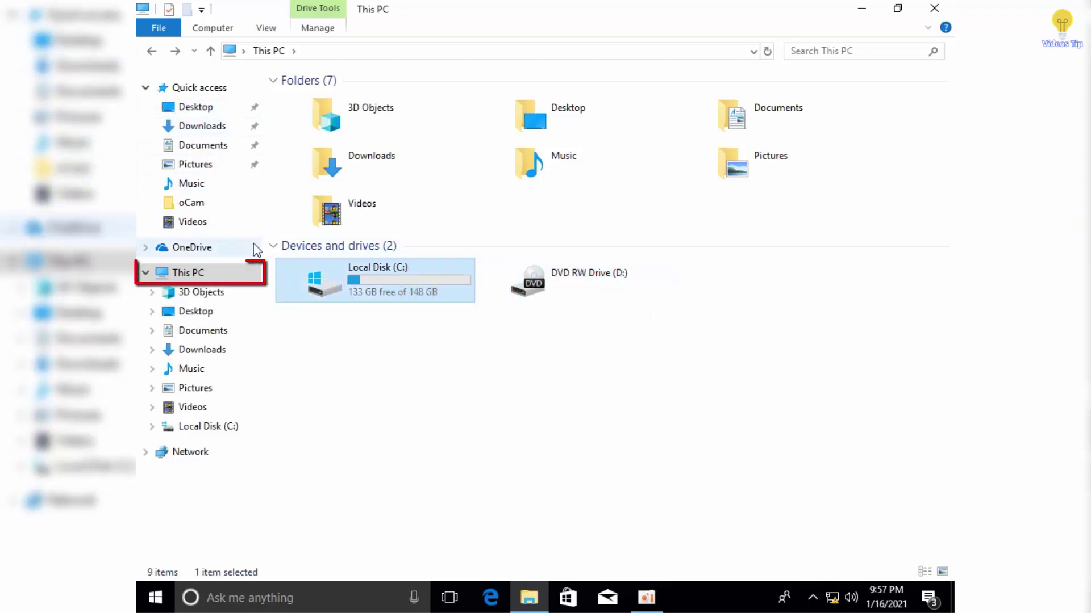
Step: Open Computer Management for This PC and examine the partitions of Disk 0 in Disk Management
{"action": "right_click", "coordinate": [218, 279]}
{"action": "left_click", "coordinate": [244, 311]}
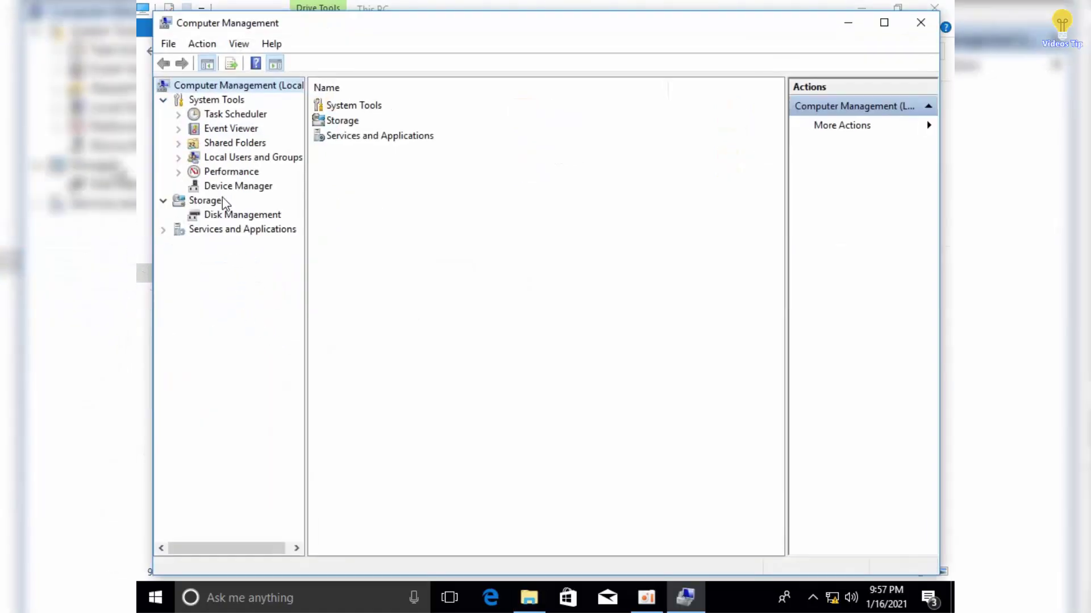
{"action": "left_click", "coordinate": [225, 190]}
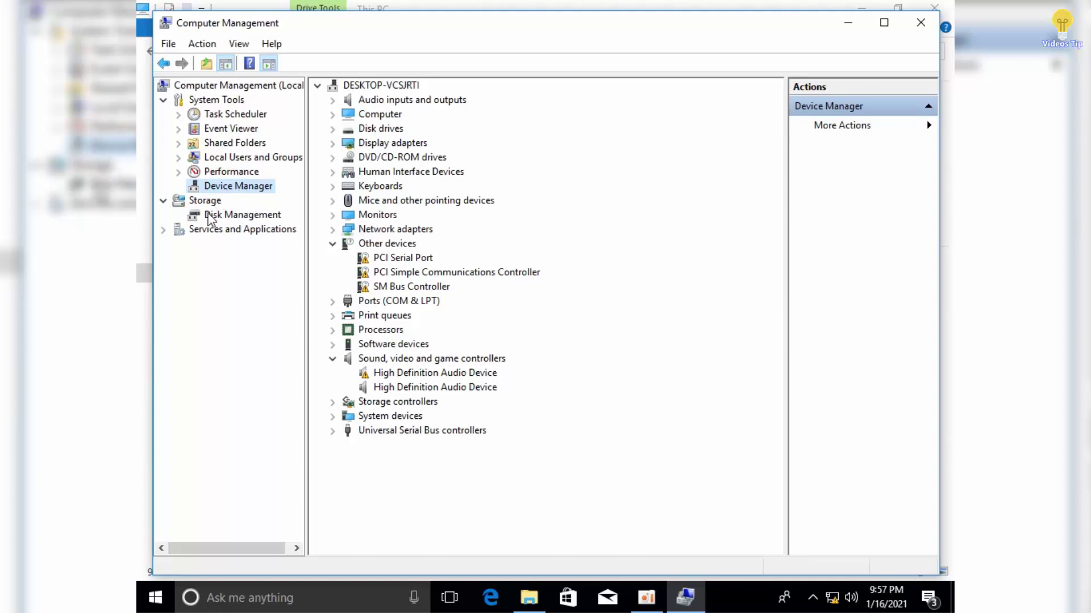
{"action": "left_click", "coordinate": [205, 217]}
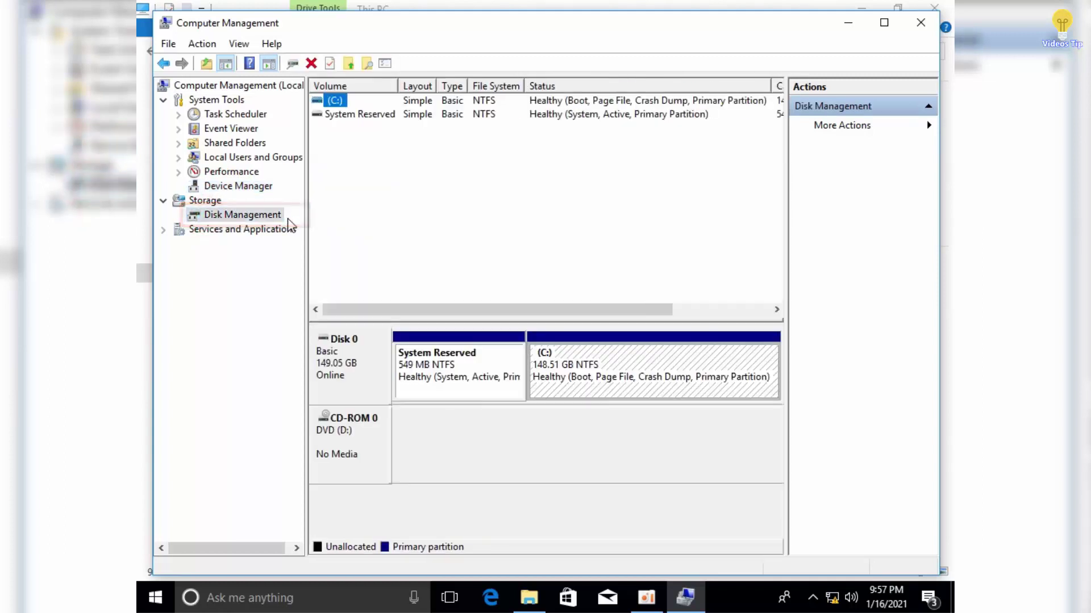
{"action": "left_click", "coordinate": [441, 364]}
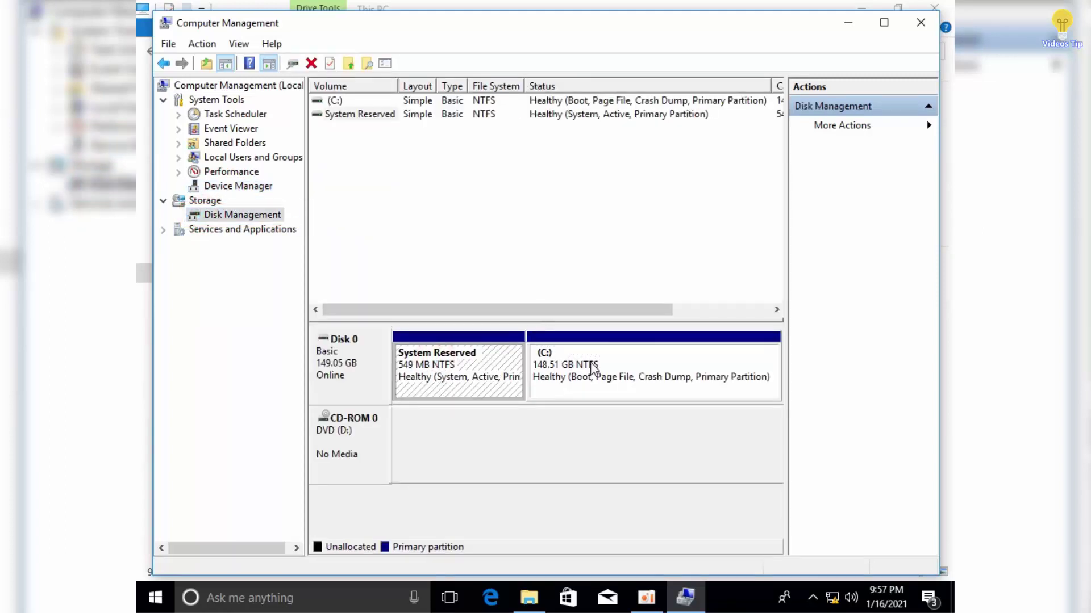
{"action": "left_click", "coordinate": [562, 366]}
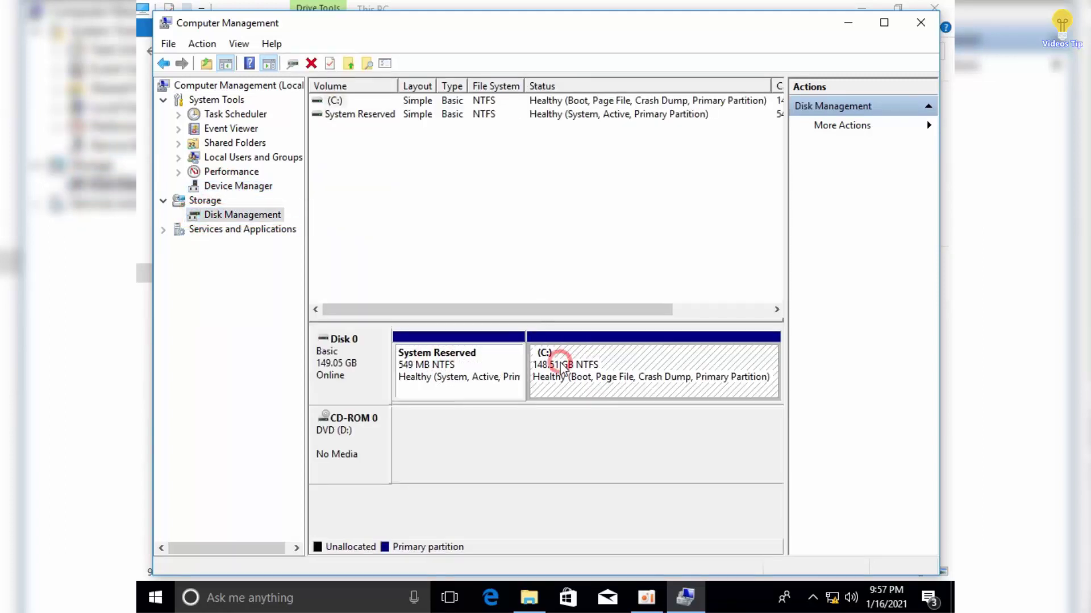
{"action": "left_click", "coordinate": [486, 447]}
{"action": "left_click", "coordinate": [560, 368]}
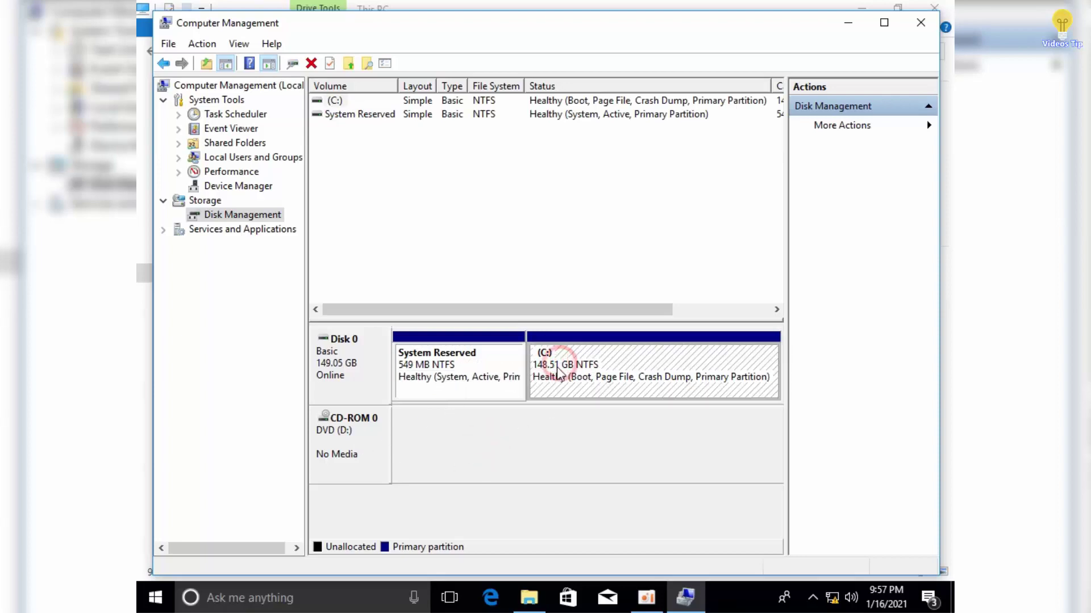
Step: Close Computer Management, look briefly into Local Disk (C:), and close File Explorer to return to the desktop
{"action": "left_click", "coordinate": [920, 22]}
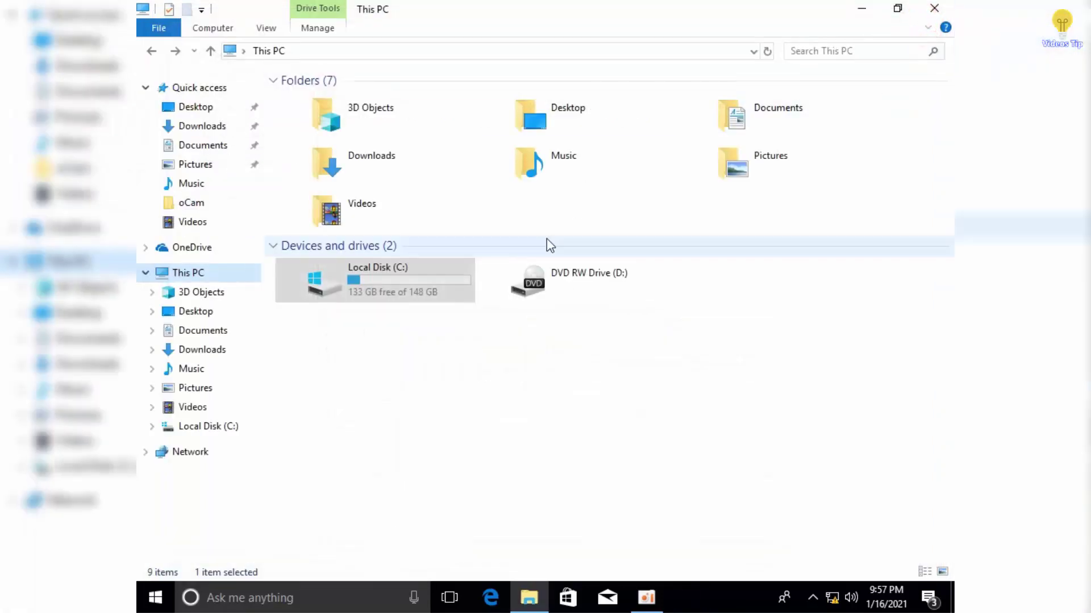
{"action": "left_click", "coordinate": [487, 365]}
{"action": "double_click", "coordinate": [414, 286]}
{"action": "left_click", "coordinate": [864, 8]}
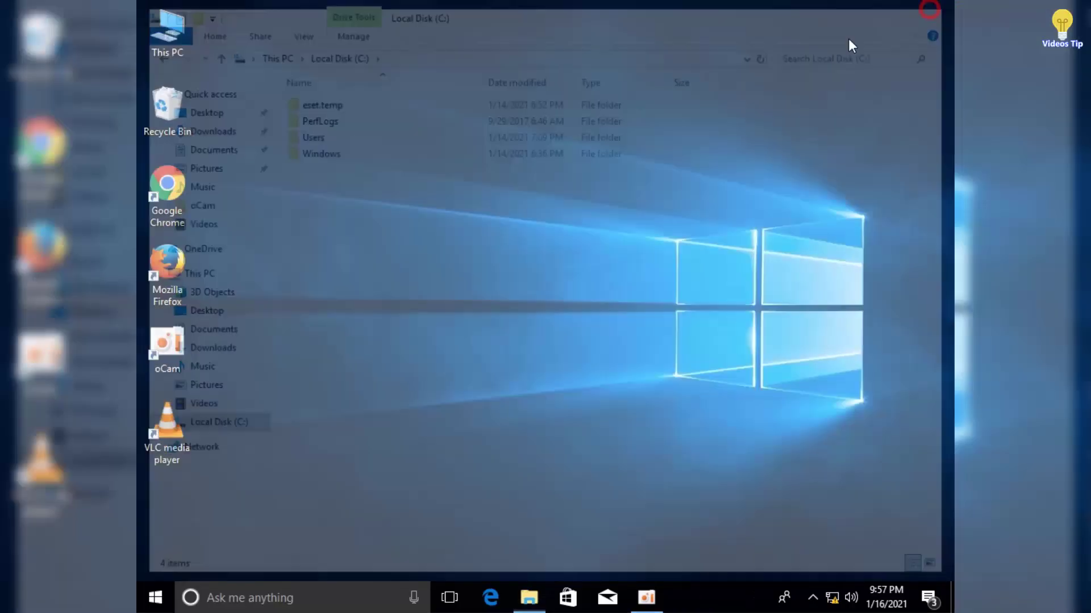
{"action": "right_click", "coordinate": [559, 155]}
{"action": "left_click", "coordinate": [612, 205]}
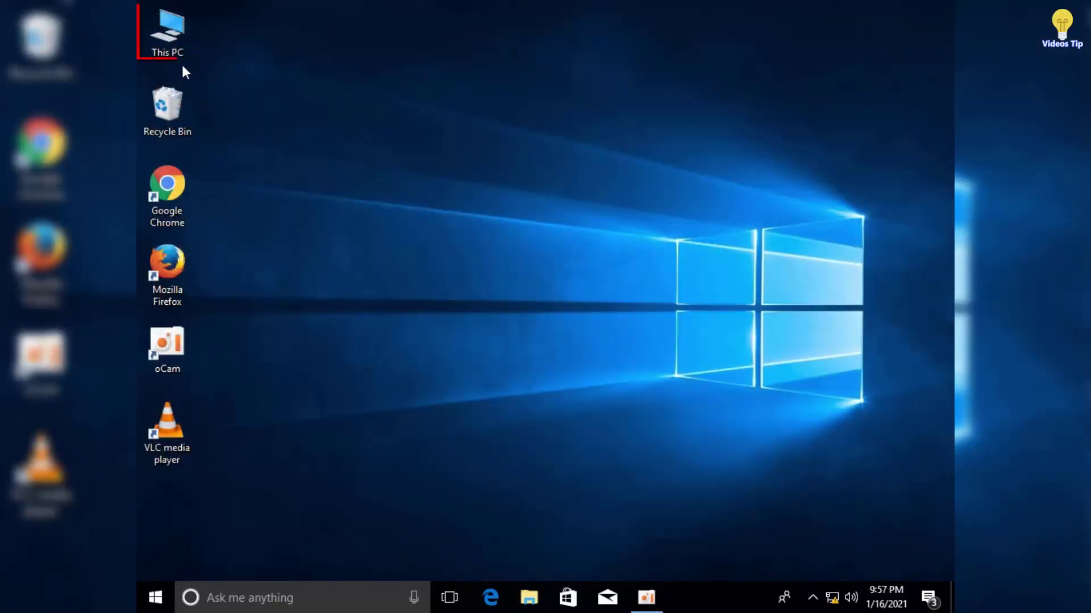
Step: Open Computer Management from the desktop's This PC and show Disk Management
{"action": "right_click", "coordinate": [178, 37]}
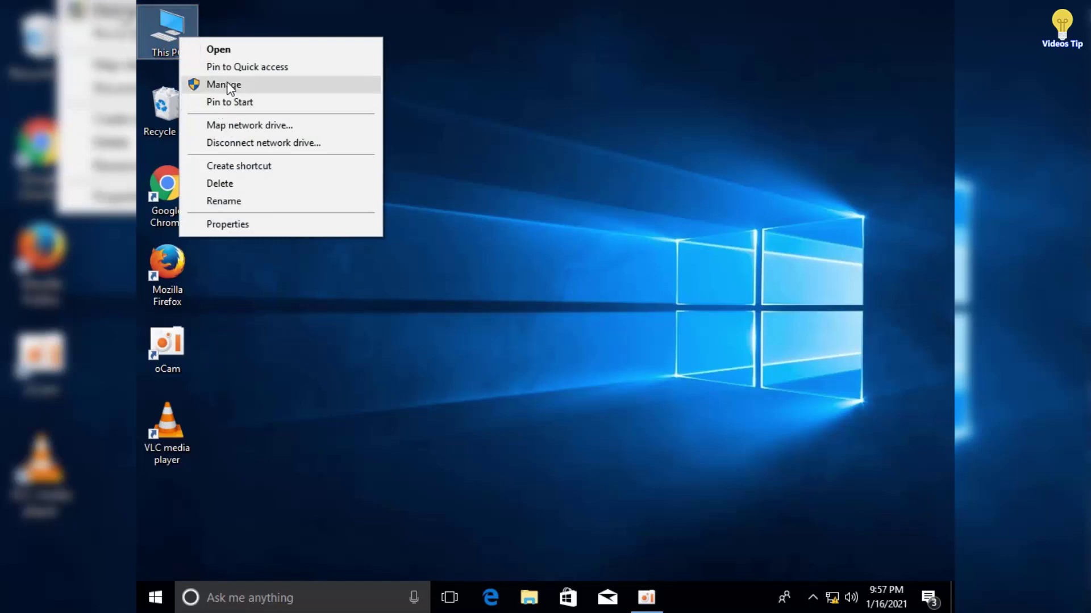
{"action": "left_click", "coordinate": [228, 85]}
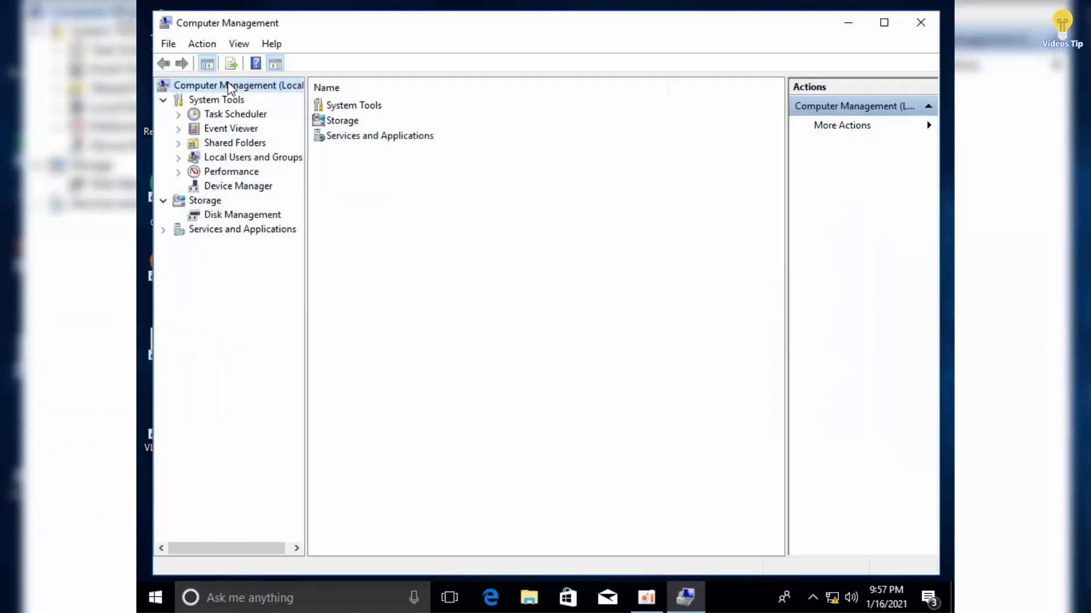
{"action": "left_click", "coordinate": [227, 216]}
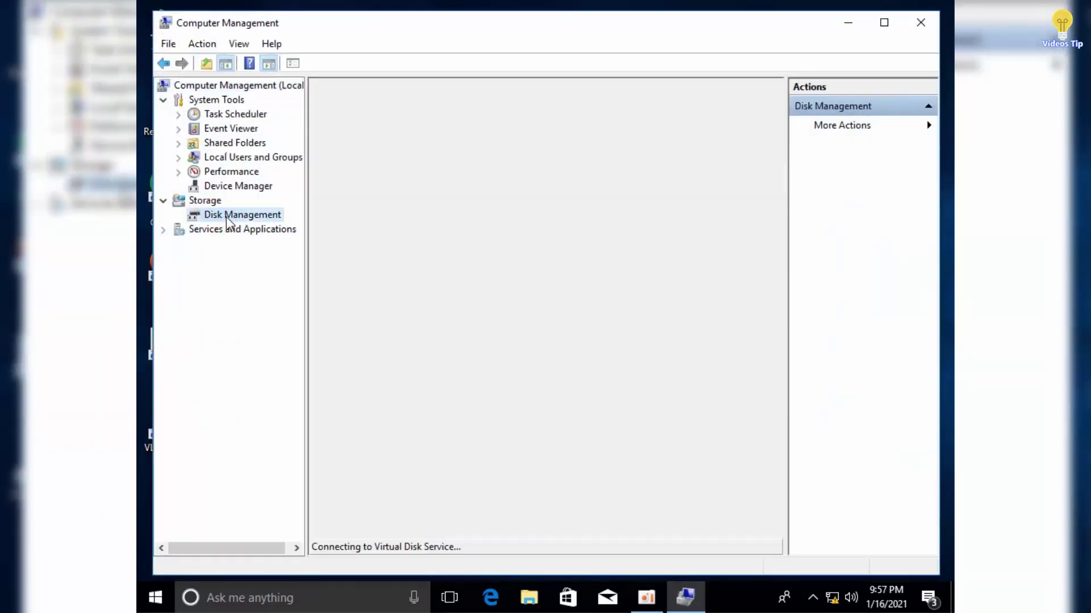
Step: Start Shrink Volume on the C: partition of Disk 0 and move the Shrink C: dialog aside
{"action": "left_click", "coordinate": [565, 357]}
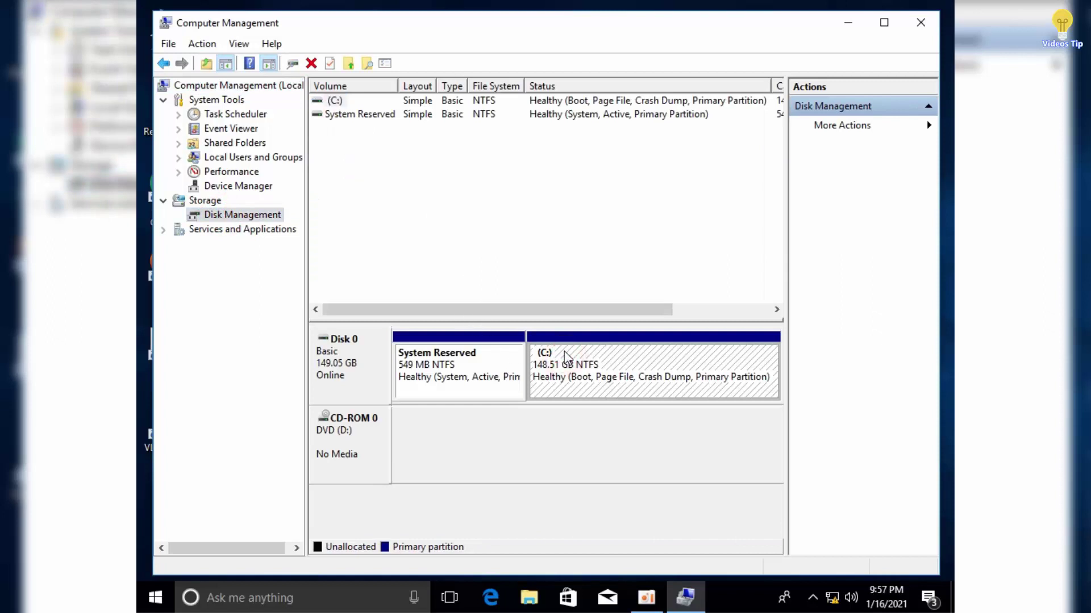
{"action": "right_click", "coordinate": [597, 366]}
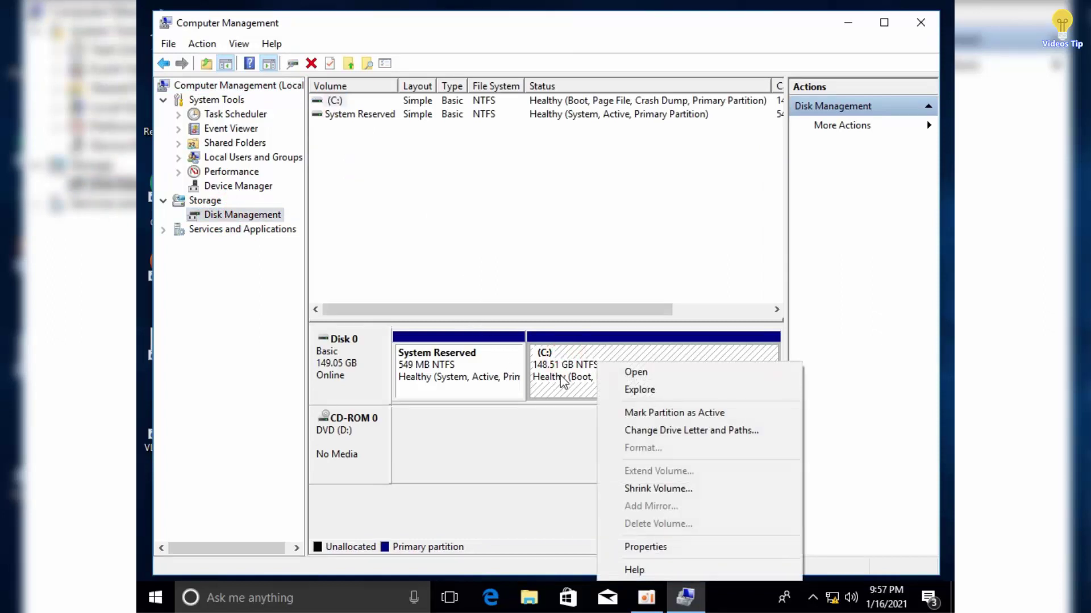
{"action": "left_click", "coordinate": [672, 490]}
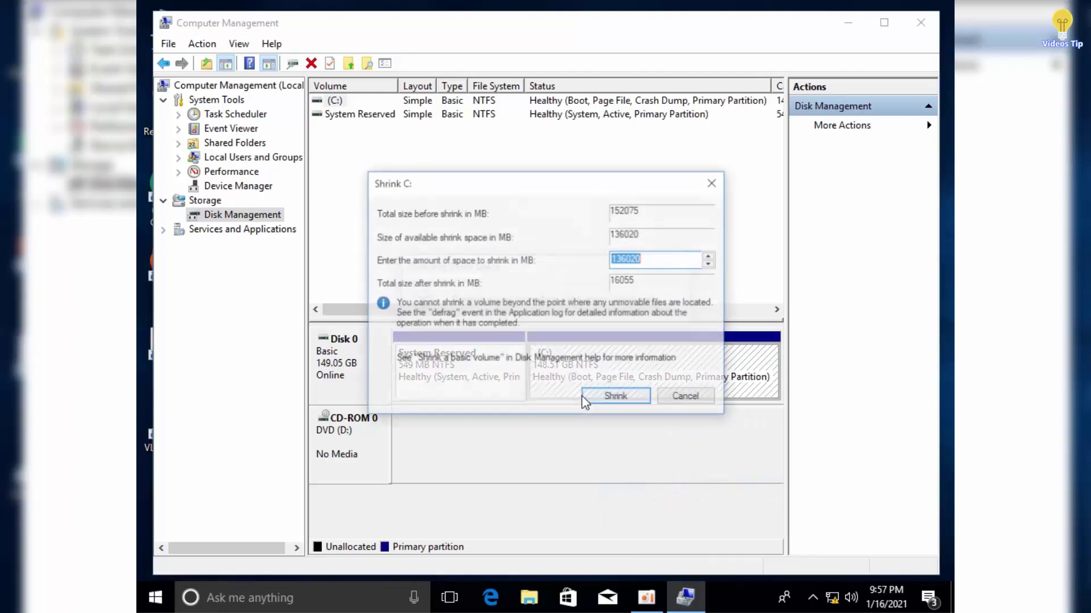
{"action": "left_click_drag", "start_coordinate": [540, 192], "coordinate": [430, 129]}
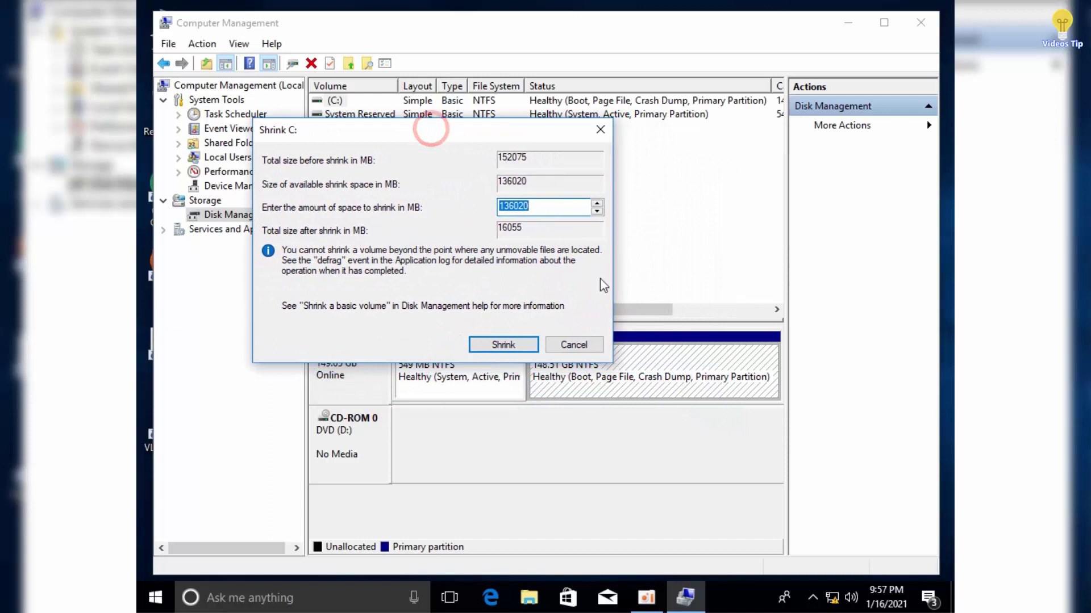
Step: Review the total size, available shrink space and amount to shrink for the C: volume
{"action": "left_click", "coordinate": [534, 211]}
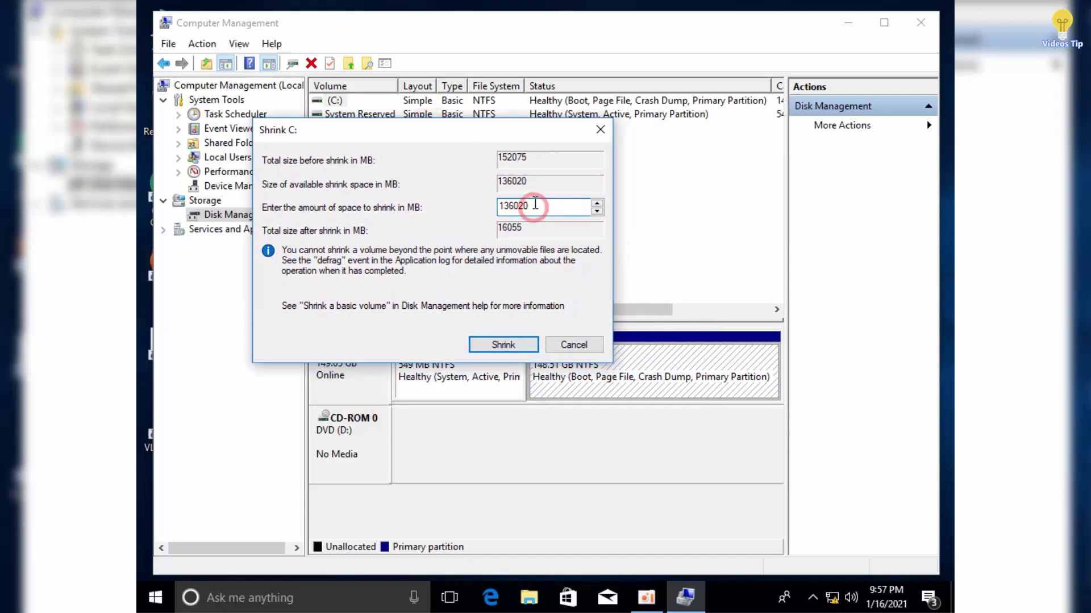
{"action": "left_click", "coordinate": [264, 164]}
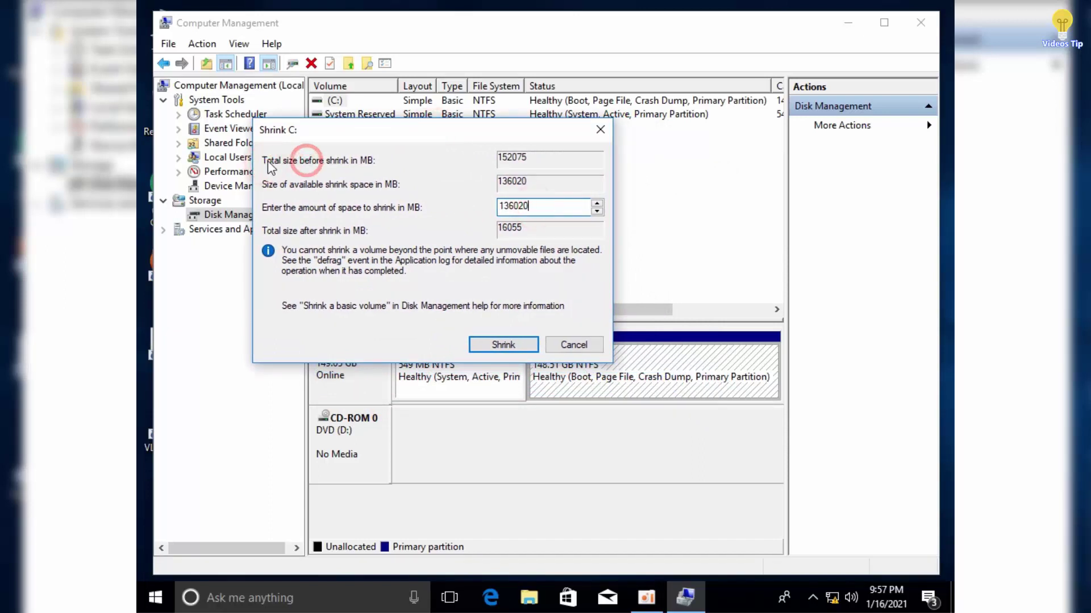
{"action": "left_click", "coordinate": [523, 156]}
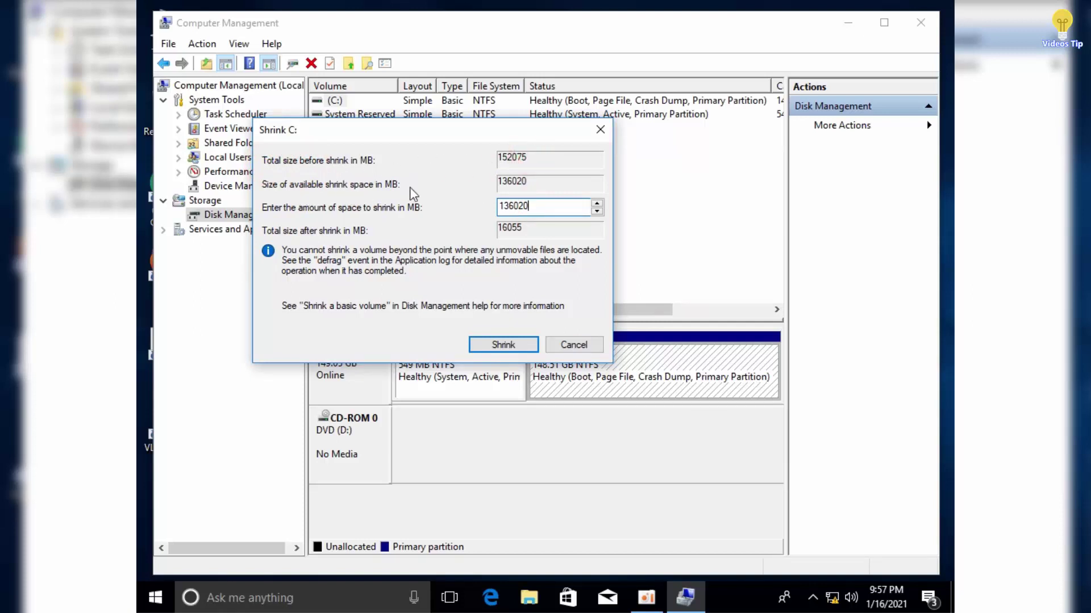
{"action": "left_click", "coordinate": [510, 184]}
{"action": "double_click", "coordinate": [536, 202]}
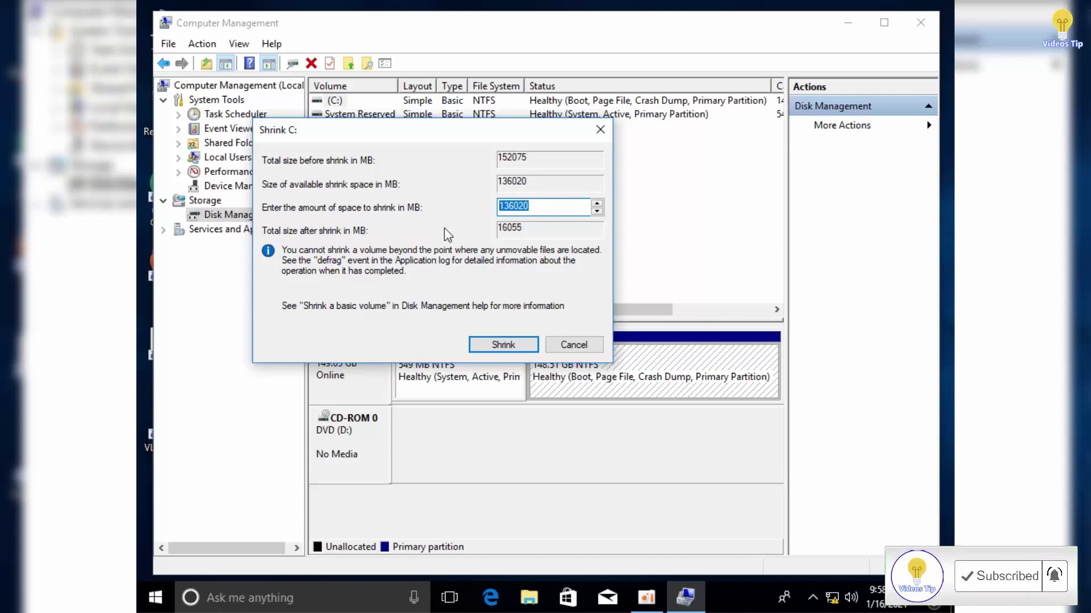
{"action": "key", "text": "BackSpace"}
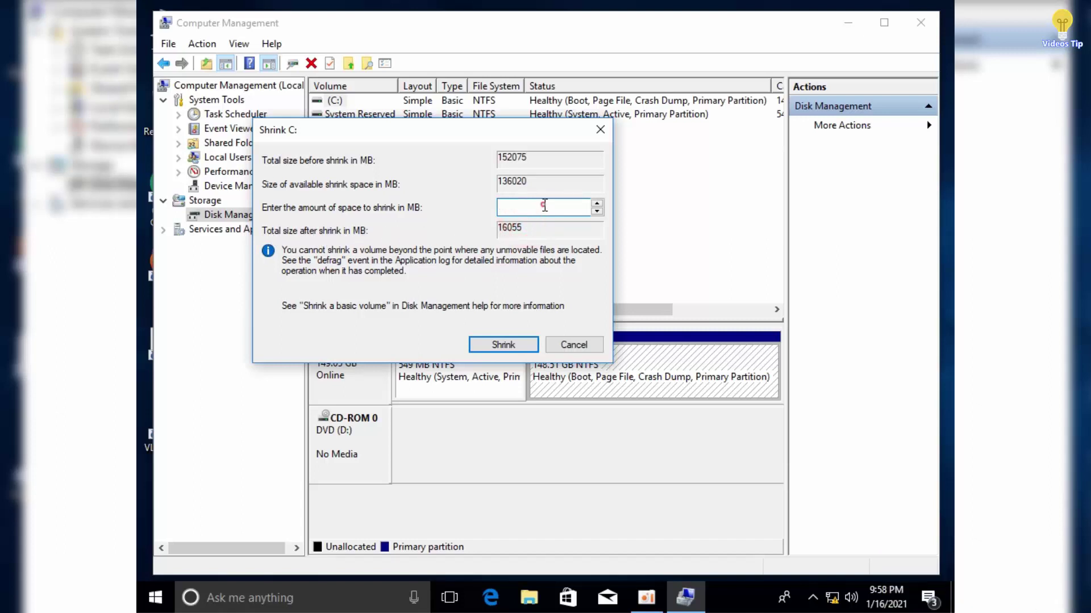
{"action": "key", "text": "ctrl+z"}
Step: Open Calculator and multiply 1024 by 20 to convert 20 GB to megabytes
{"action": "key", "text": "super"}
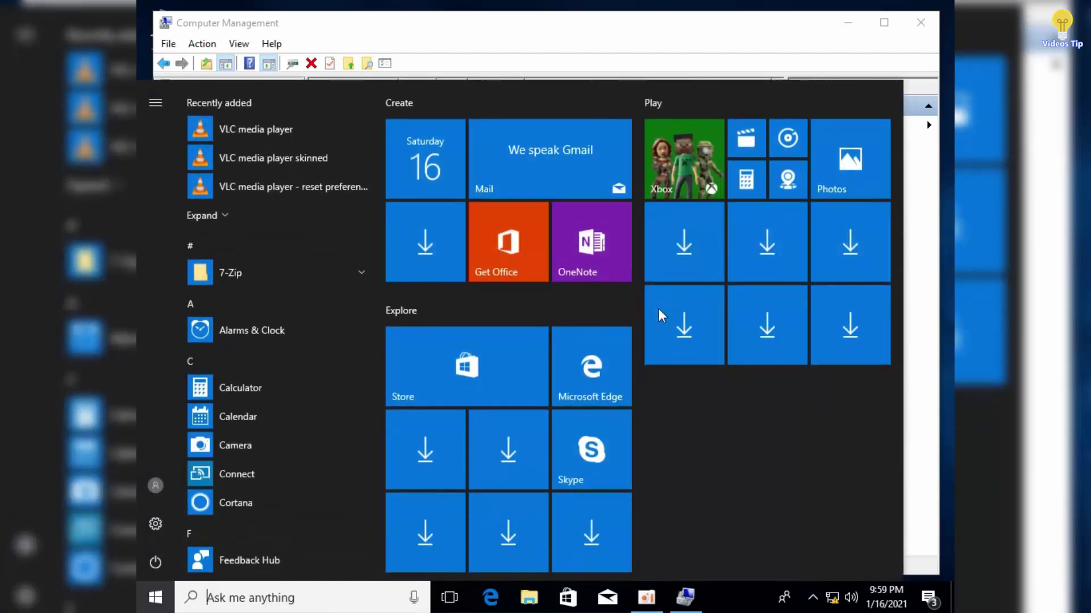
{"action": "type", "text": "cal"}
{"action": "key", "text": "Return"}
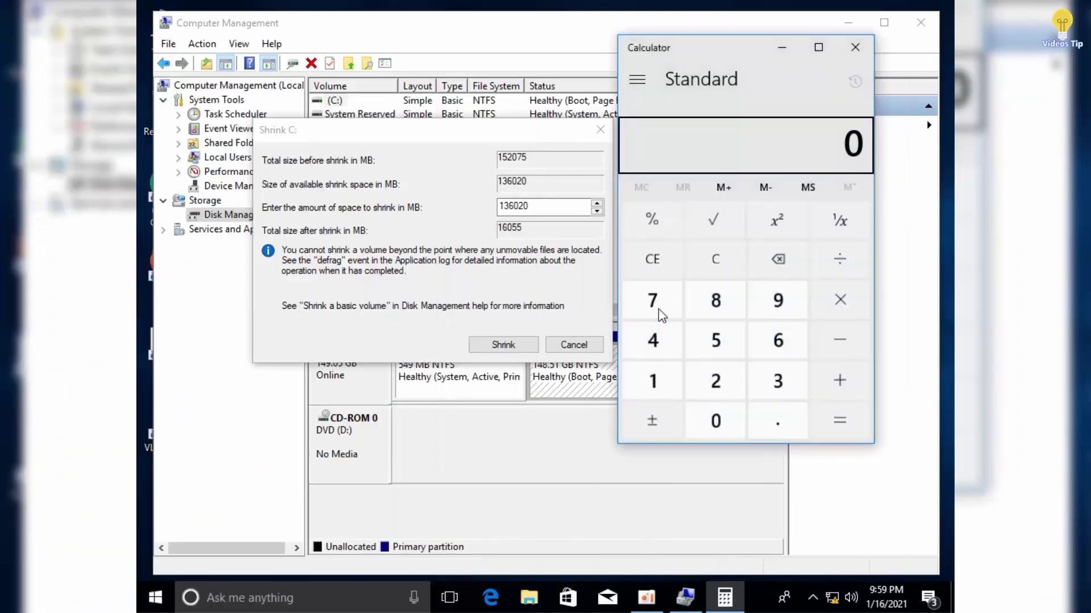
{"action": "type", "text": "1"}
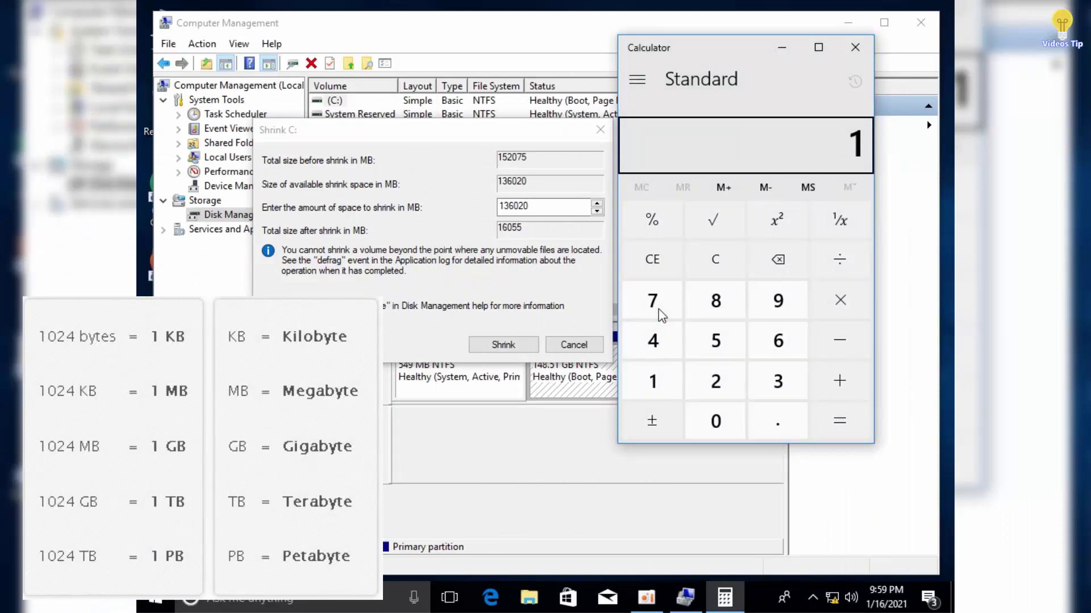
{"action": "type", "text": ",02"}
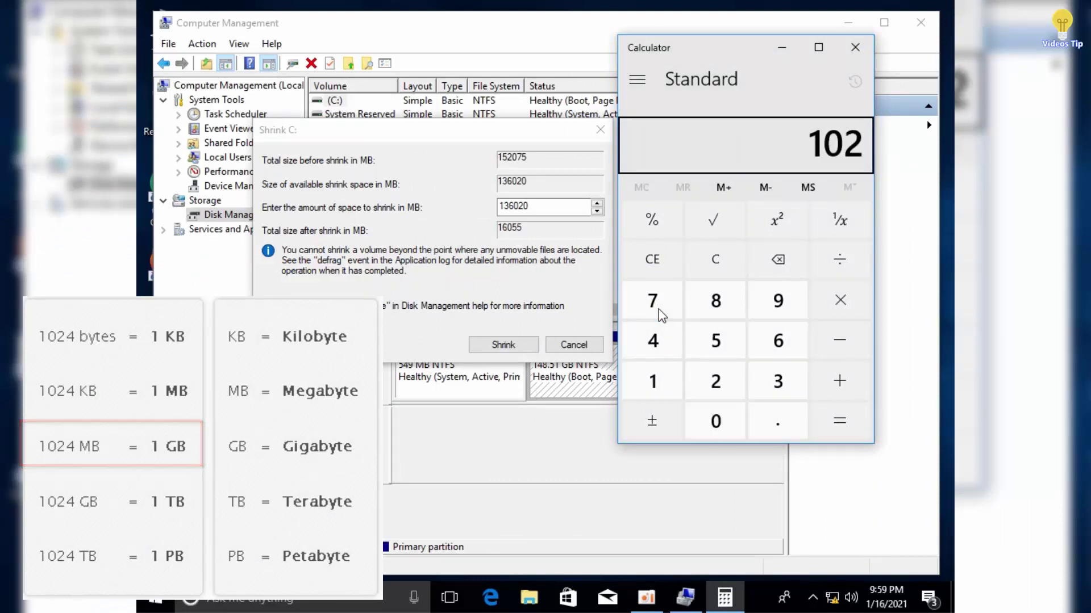
{"action": "type", "text": "4"}
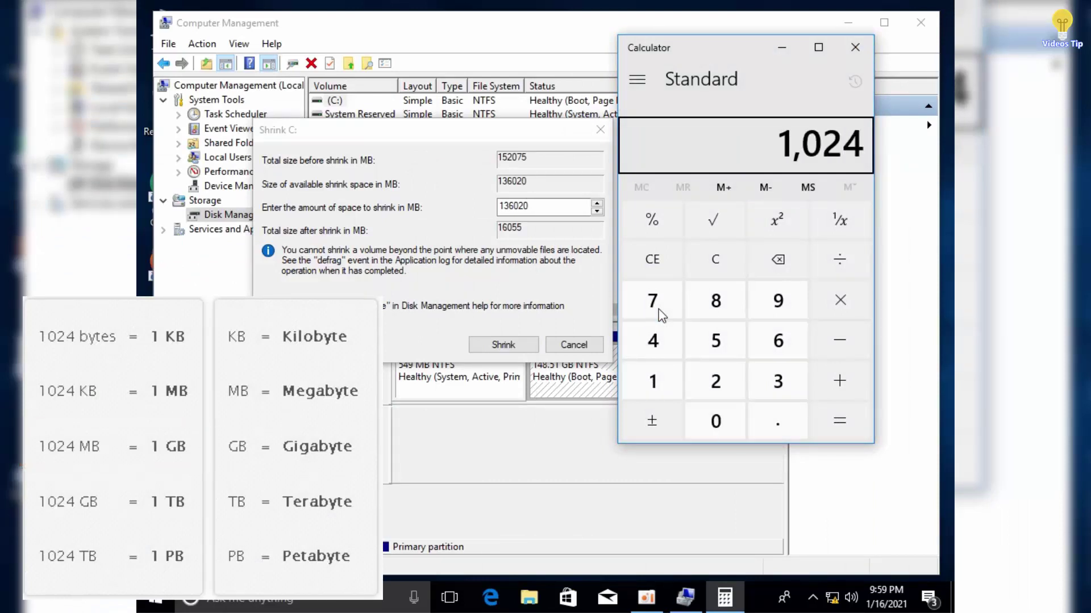
{"action": "left_click", "coordinate": [835, 307]}
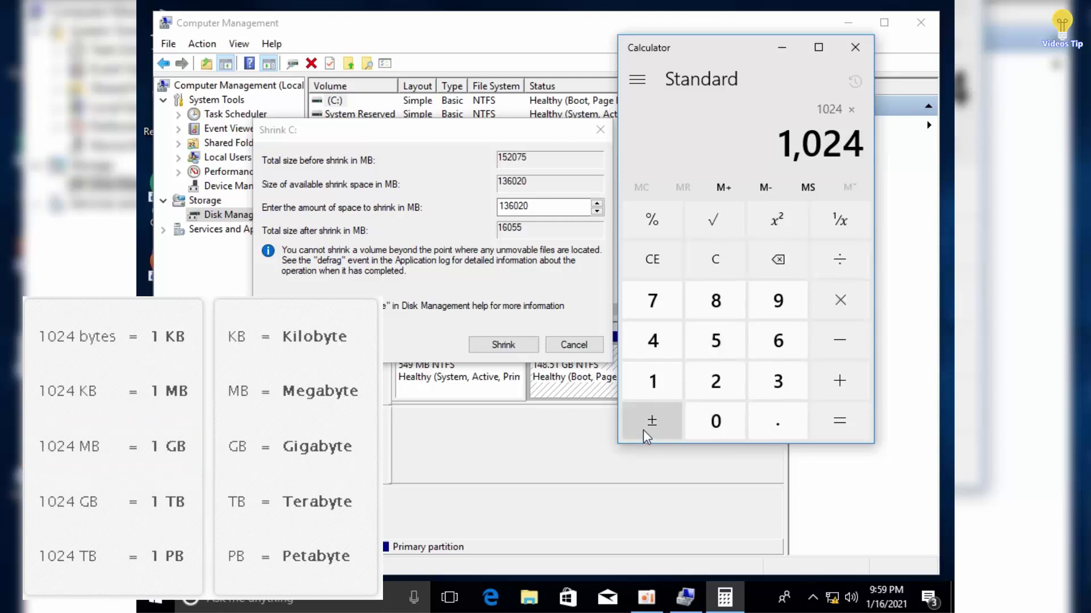
{"action": "type", "text": "2"}
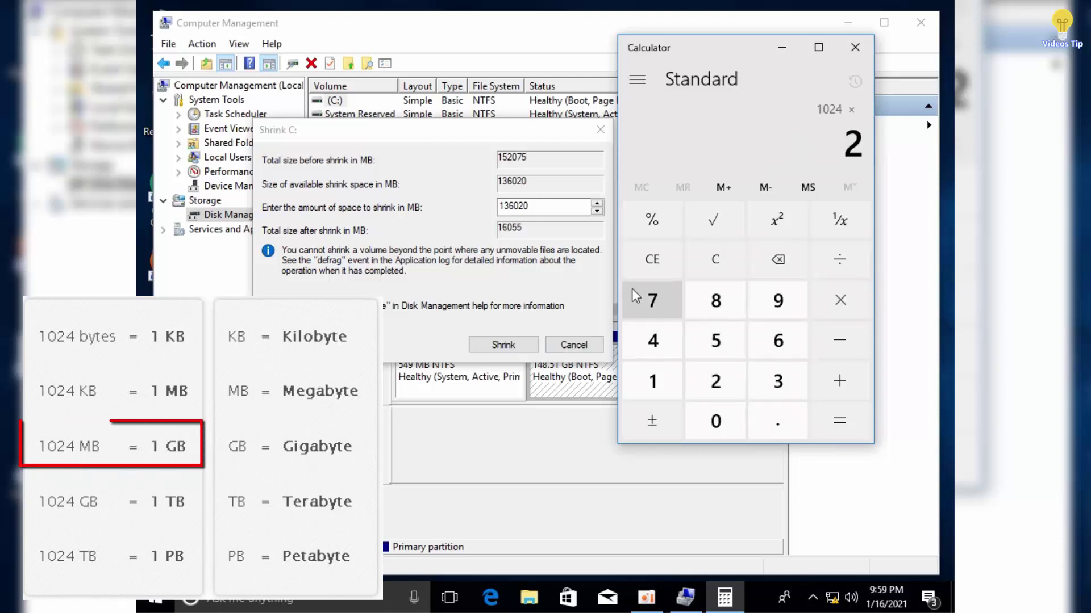
{"action": "type", "text": "0"}
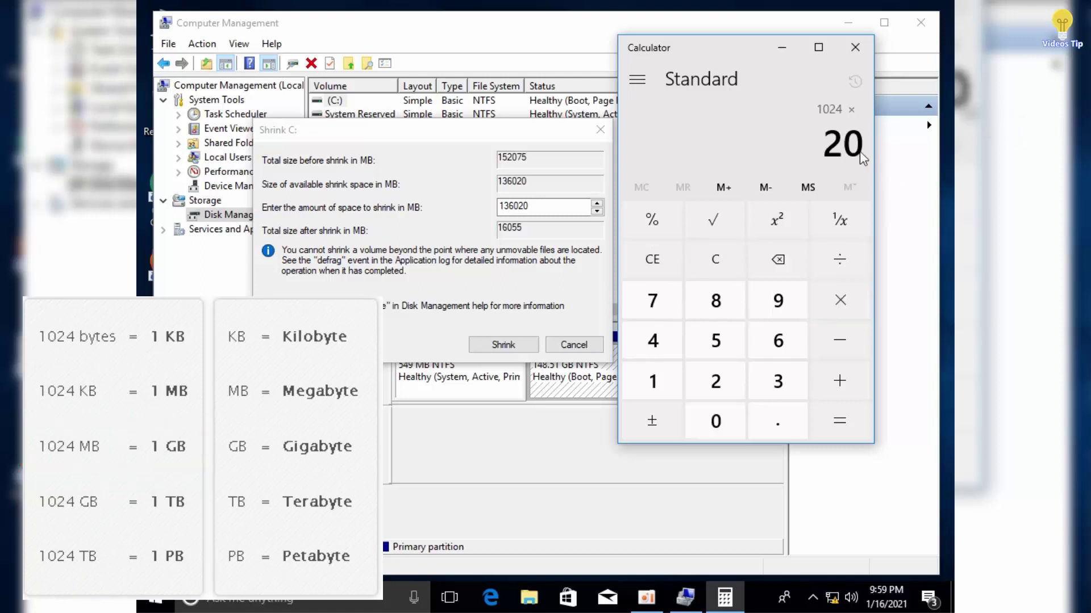
{"action": "left_click", "coordinate": [839, 423]}
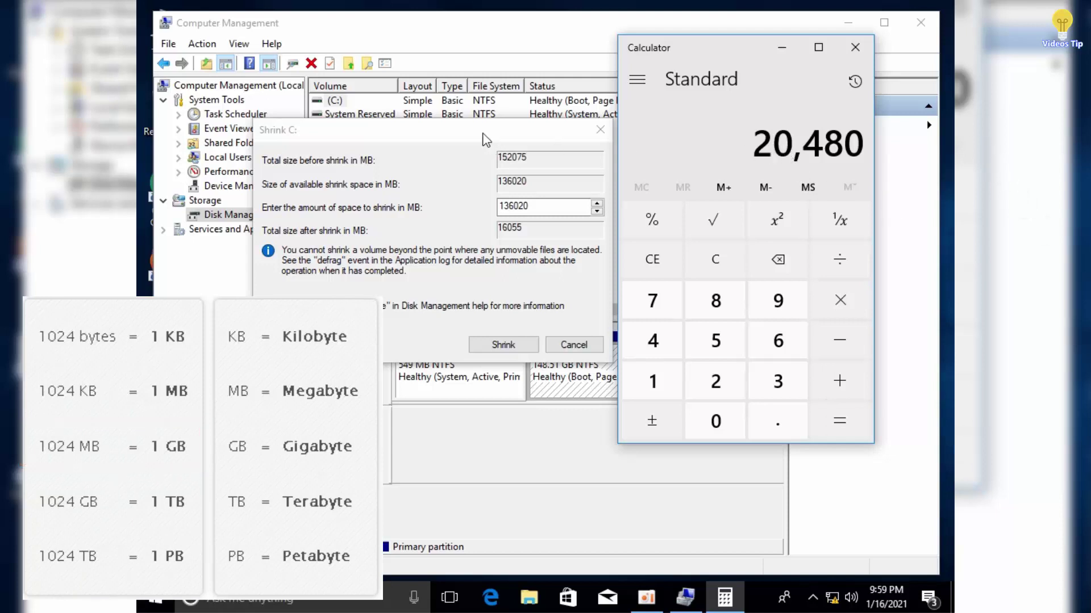
Step: Return to the Shrink C: dialog, set the amount of space to shrink to 20480 MB, and shrink the volume
{"action": "left_click", "coordinate": [486, 138]}
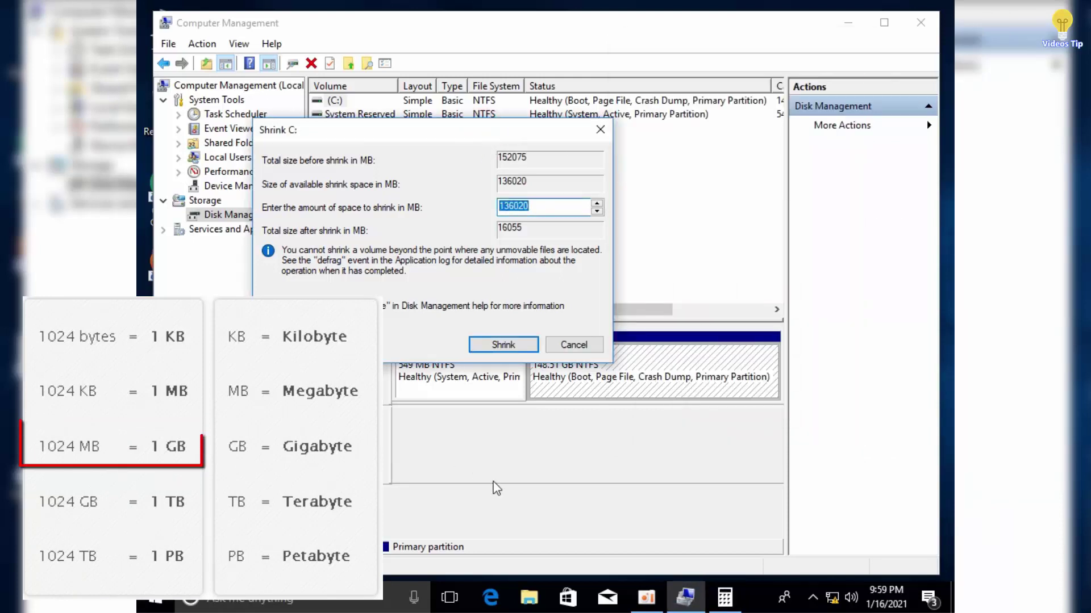
{"action": "key", "text": "alt+Tab"}
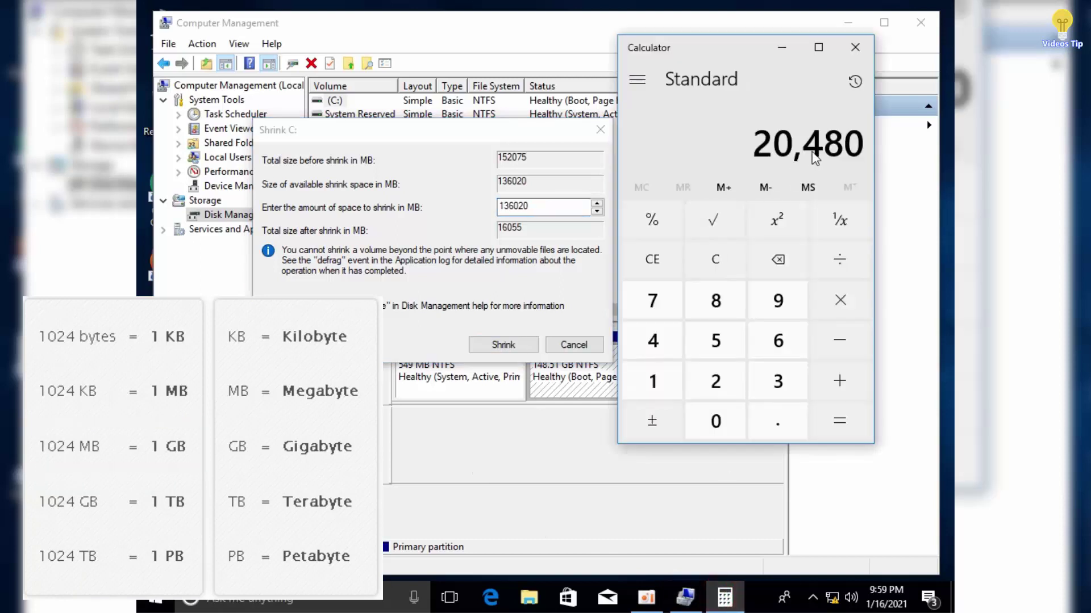
{"action": "key", "text": "alt+Tab"}
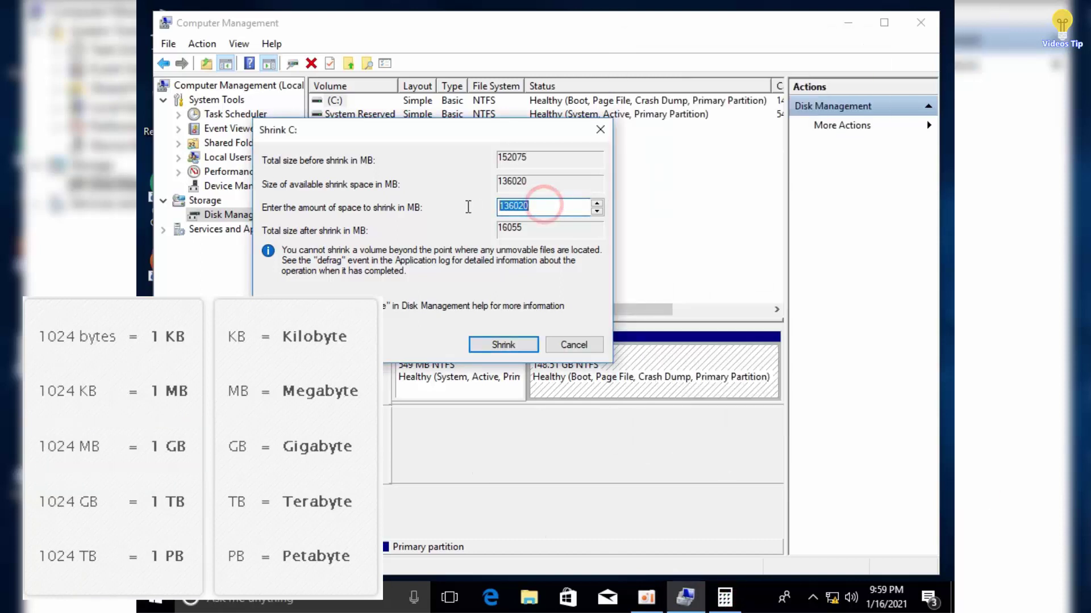
{"action": "type", "text": "20"}
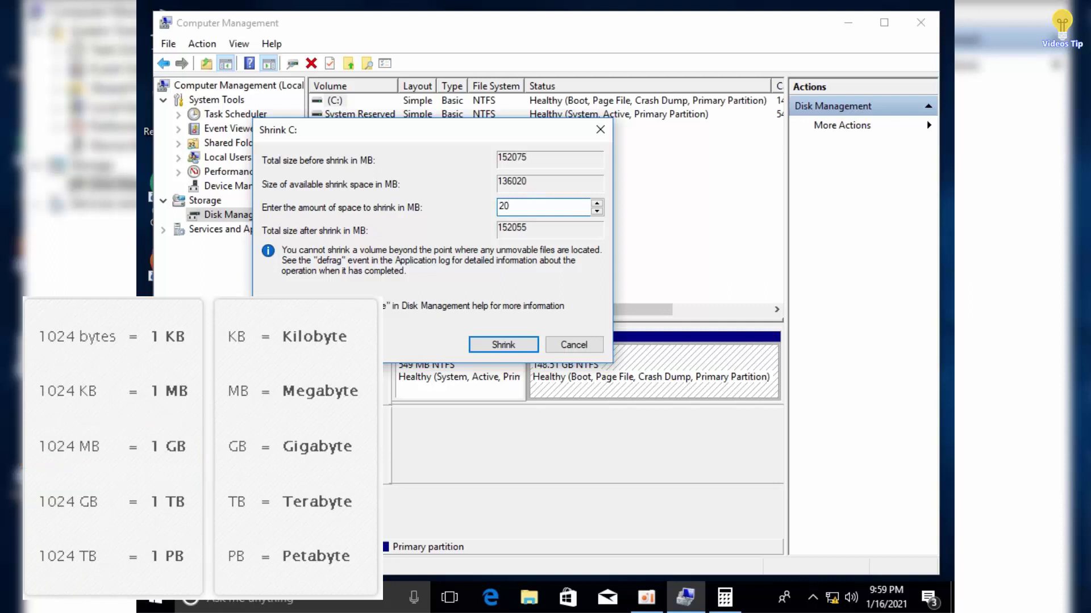
{"action": "type", "text": "4"}
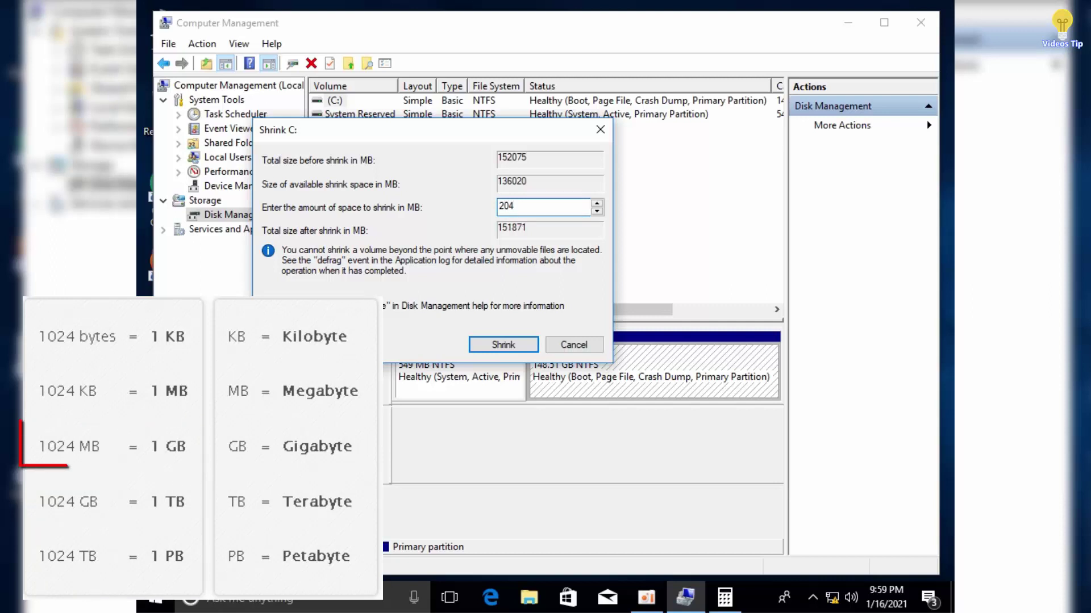
{"action": "type", "text": "80"}
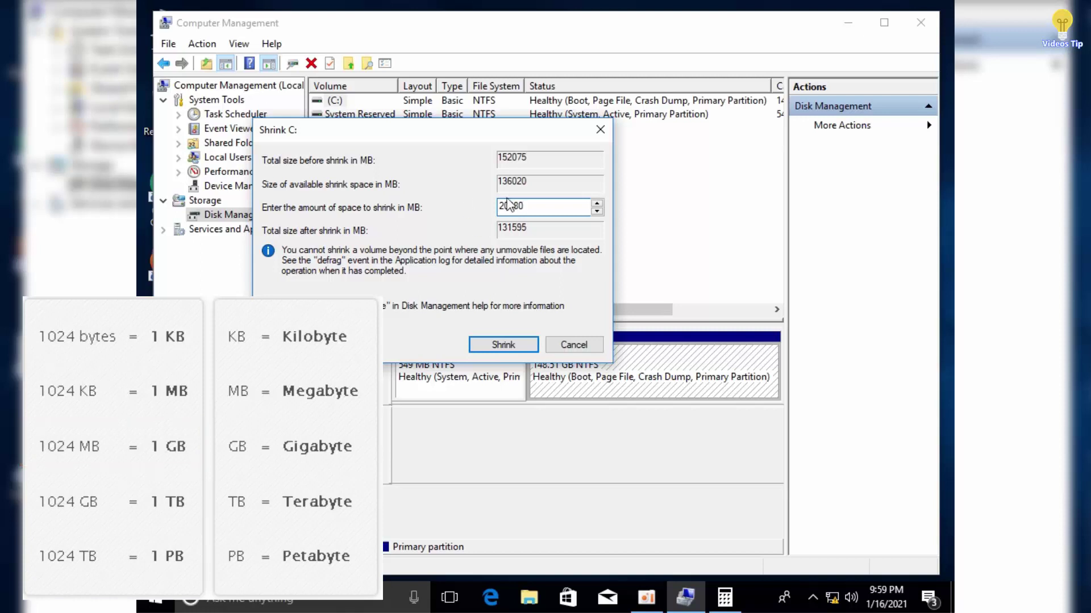
{"action": "left_click", "coordinate": [518, 346]}
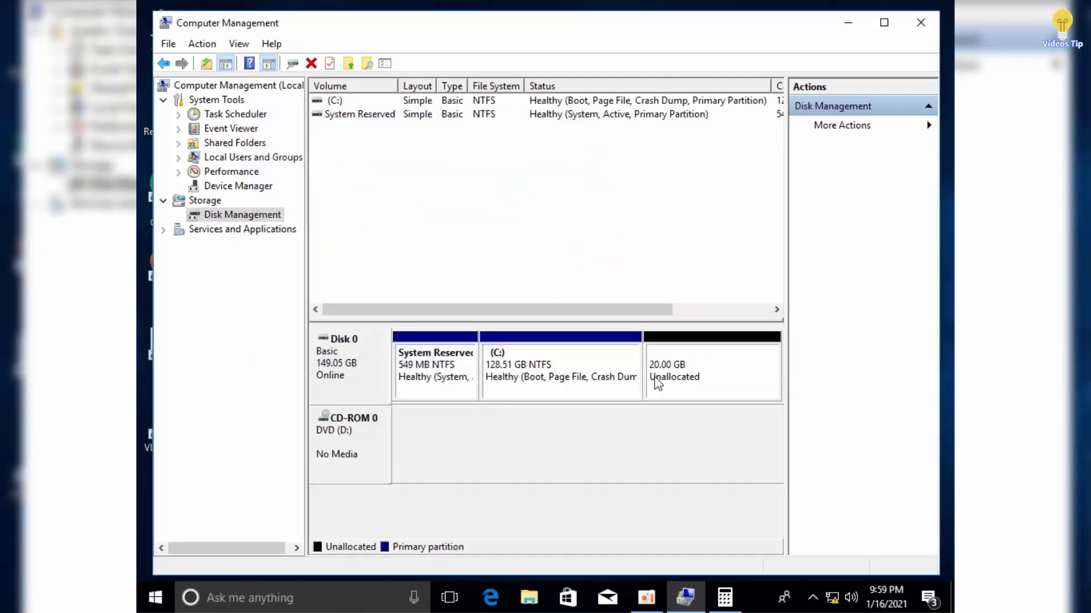
Step: Select the unallocated space on Disk 0, then refresh This PC in File Explorer to check the listed drives
{"action": "left_click", "coordinate": [655, 375]}
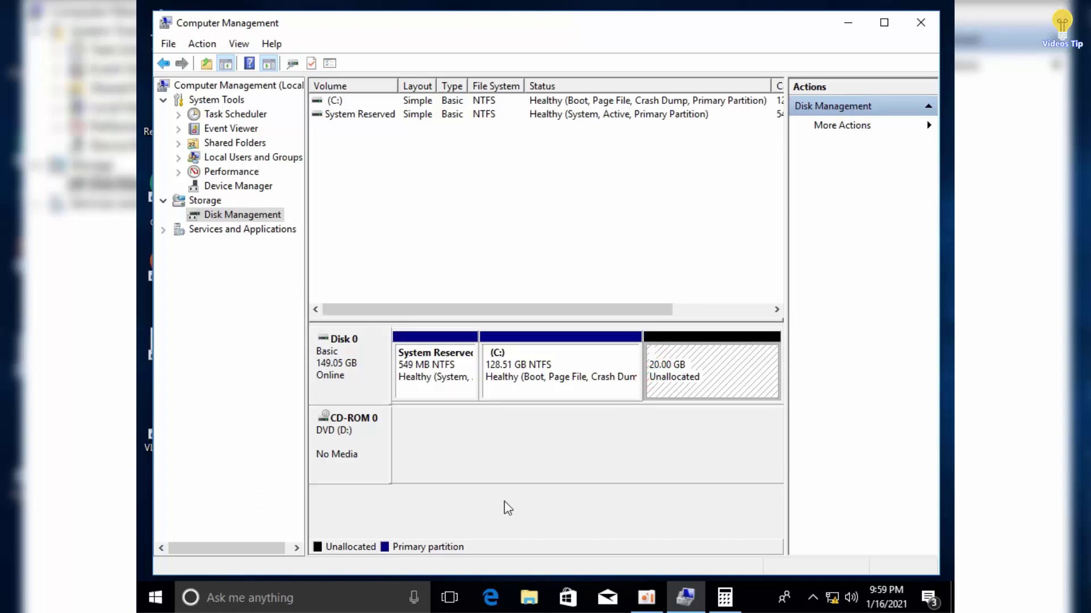
{"action": "left_click", "coordinate": [529, 598]}
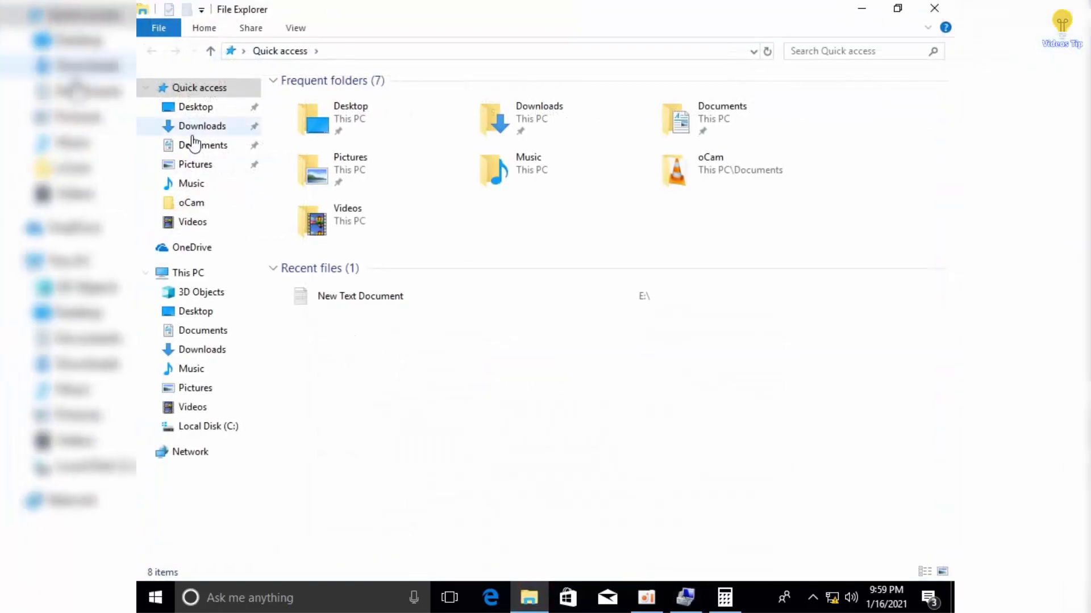
{"action": "left_click", "coordinate": [187, 273]}
{"action": "right_click", "coordinate": [475, 351]}
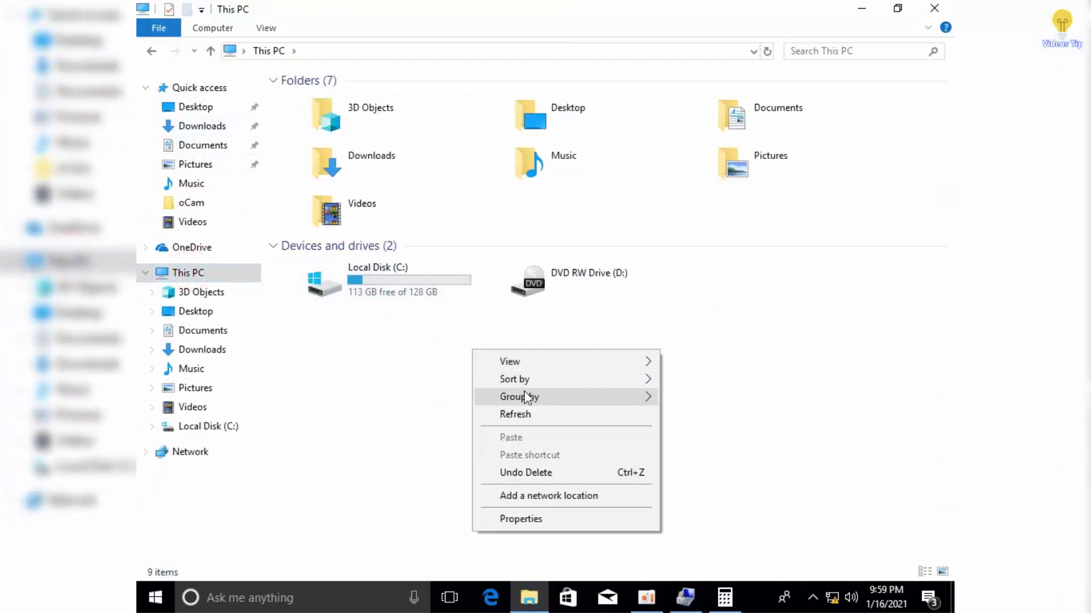
{"action": "left_click", "coordinate": [516, 414]}
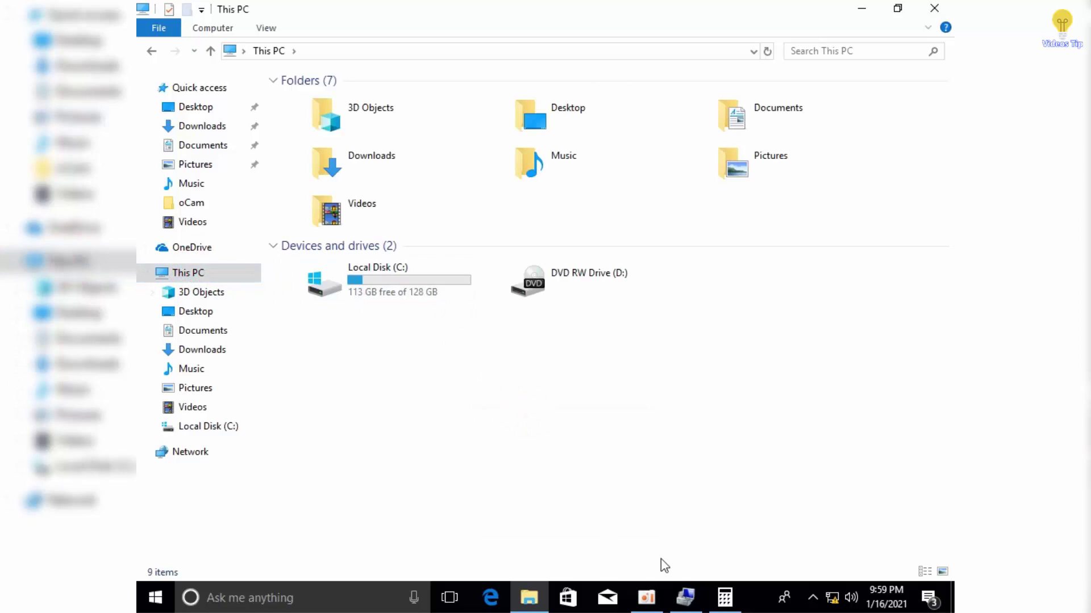
Step: Return to Computer Management and create a simple NTFS volume in Disk 0's unallocated space with drive letter E, accepting the wizard's defaults
{"action": "left_click", "coordinate": [685, 597]}
{"action": "right_click", "coordinate": [675, 391]}
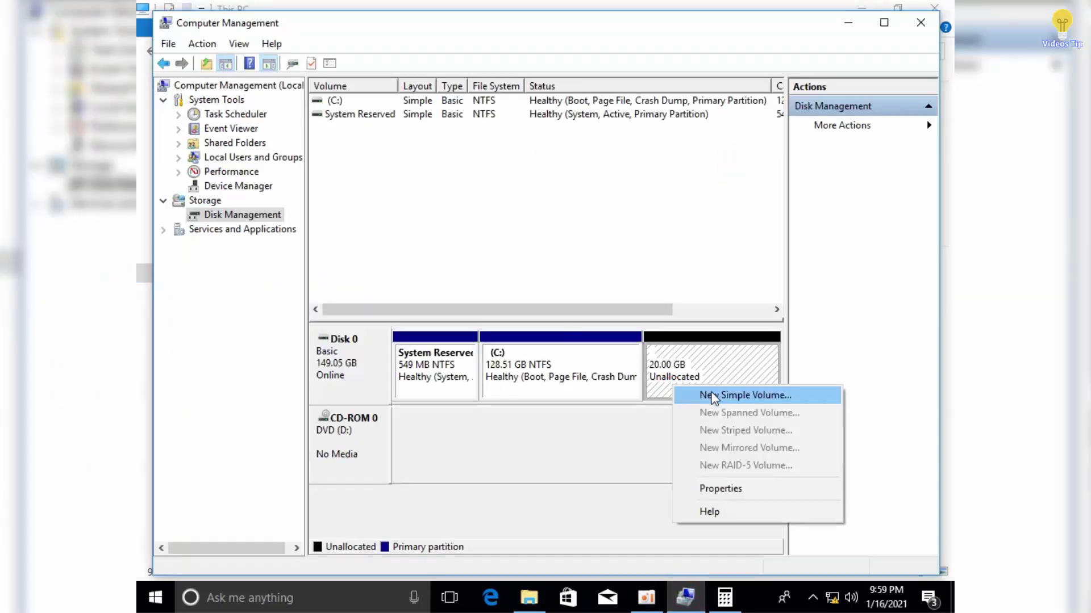
{"action": "left_click", "coordinate": [709, 395]}
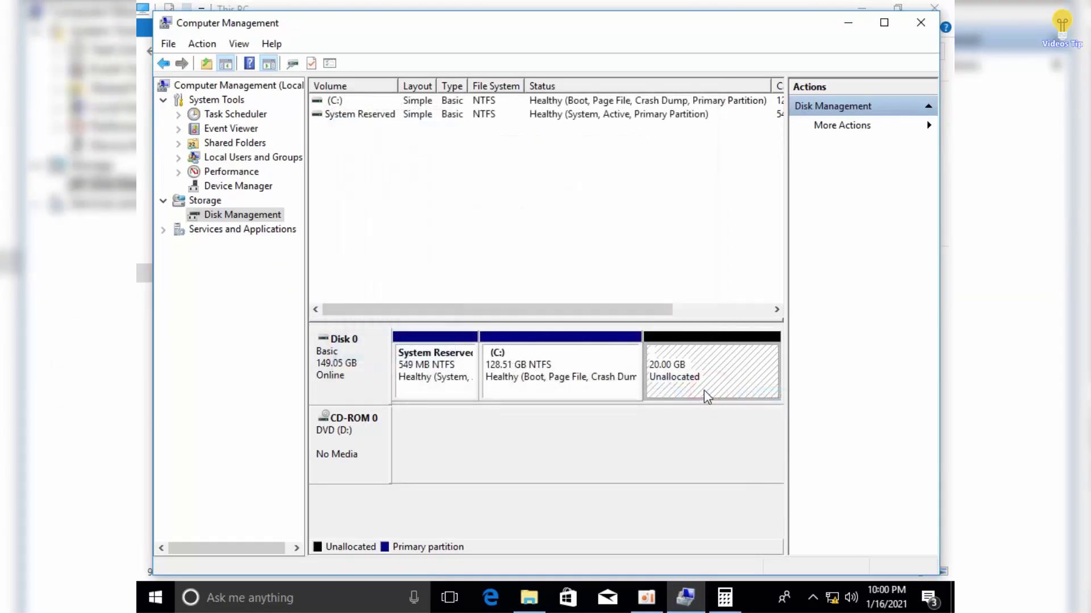
{"action": "right_click", "coordinate": [705, 377]}
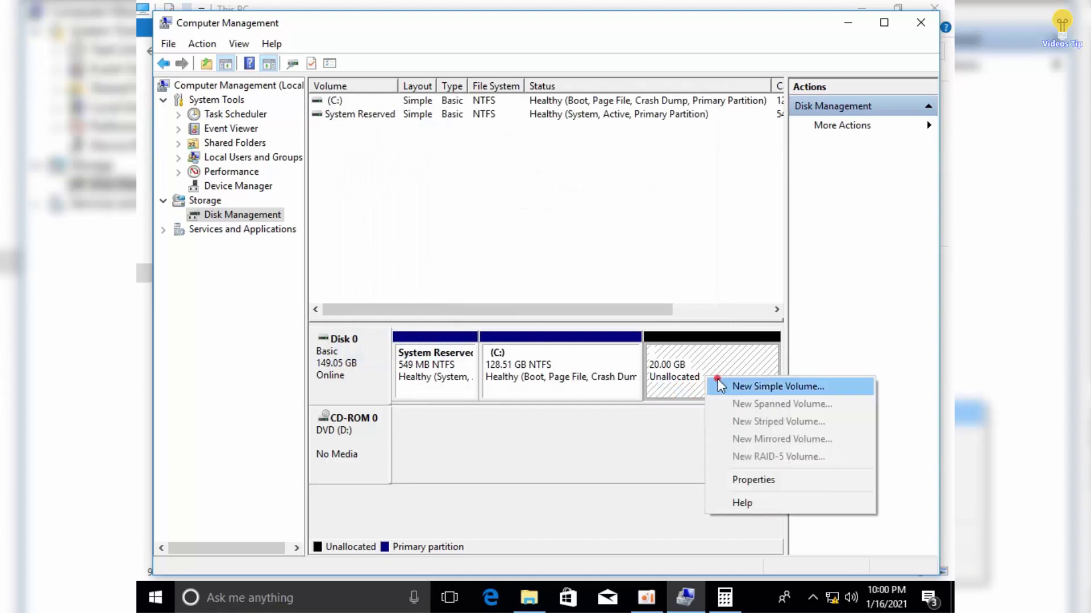
{"action": "left_click", "coordinate": [720, 387]}
{"action": "left_click", "coordinate": [636, 388]}
{"action": "left_click", "coordinate": [636, 387]}
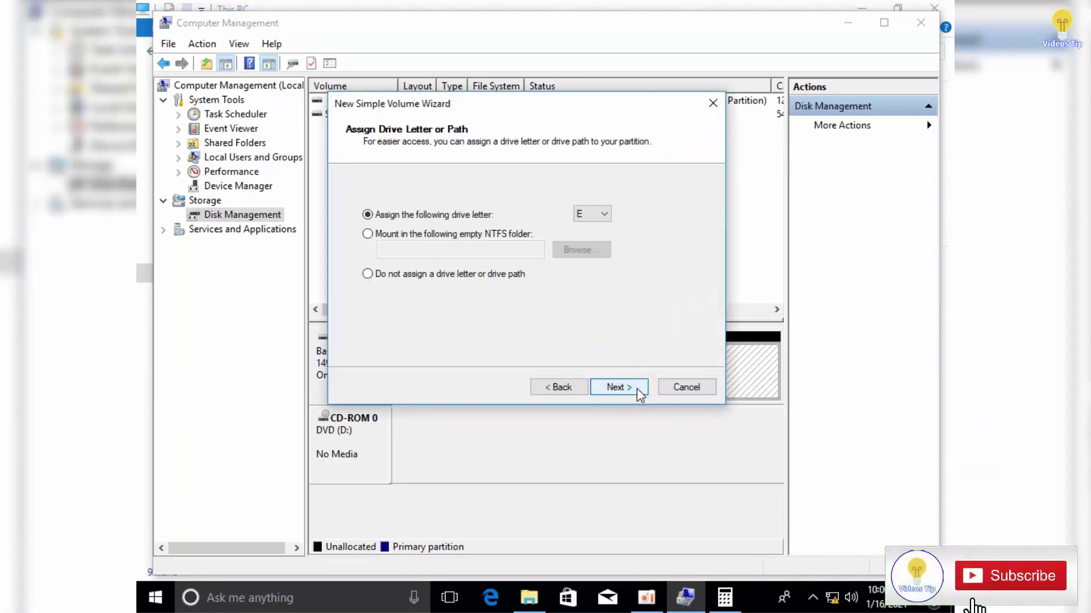
{"action": "left_click", "coordinate": [636, 387]}
{"action": "left_click", "coordinate": [637, 387]}
{"action": "left_click", "coordinate": [636, 388]}
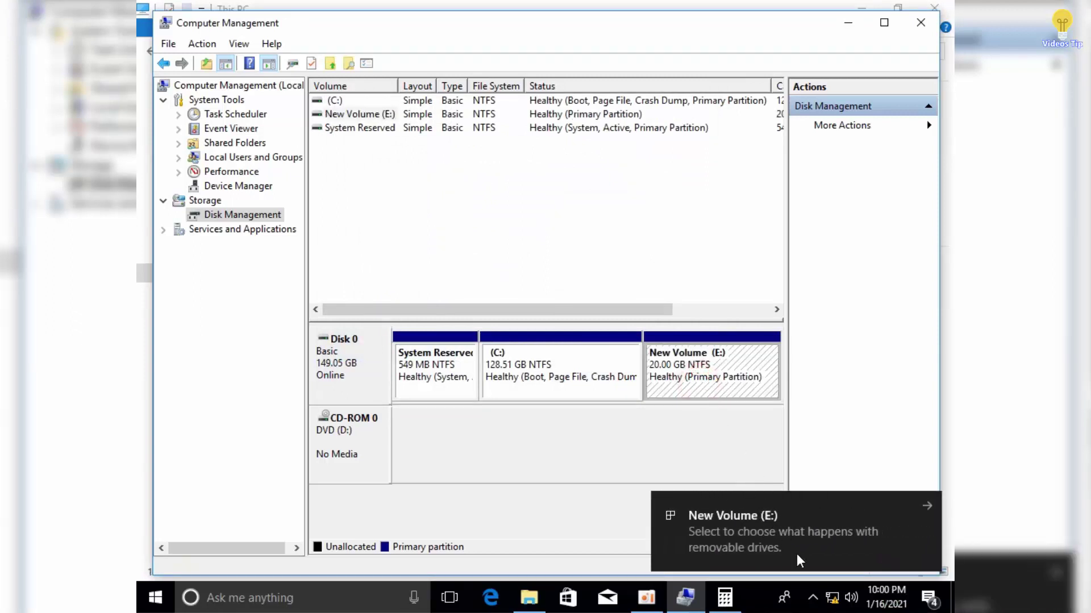
Step: Switch to File Explorer, look inside New Volume (E:), and go back to This PC
{"action": "left_click", "coordinate": [529, 598]}
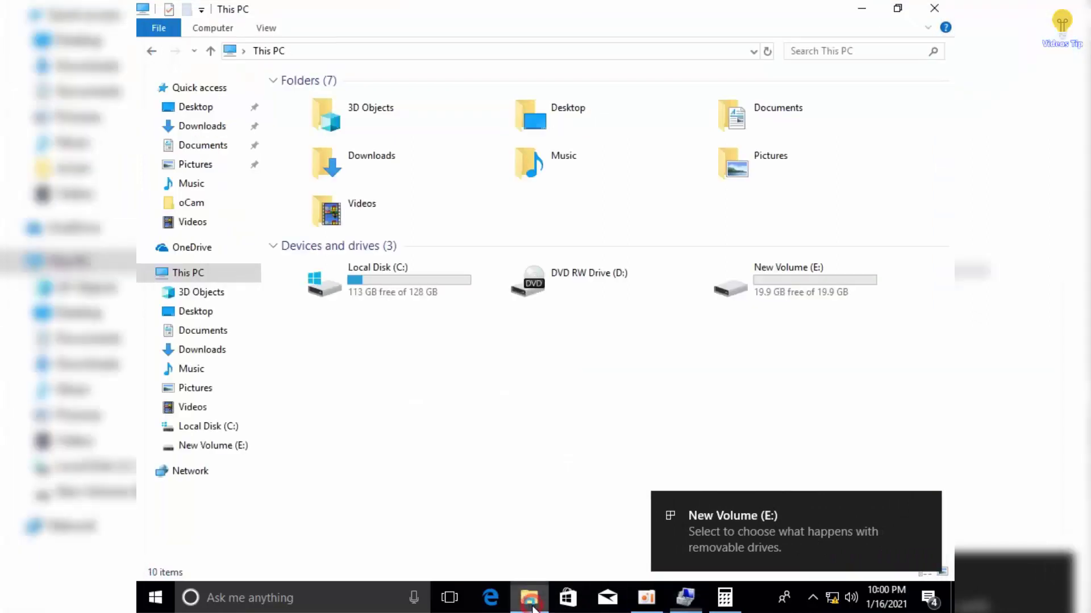
{"action": "left_click", "coordinate": [785, 290]}
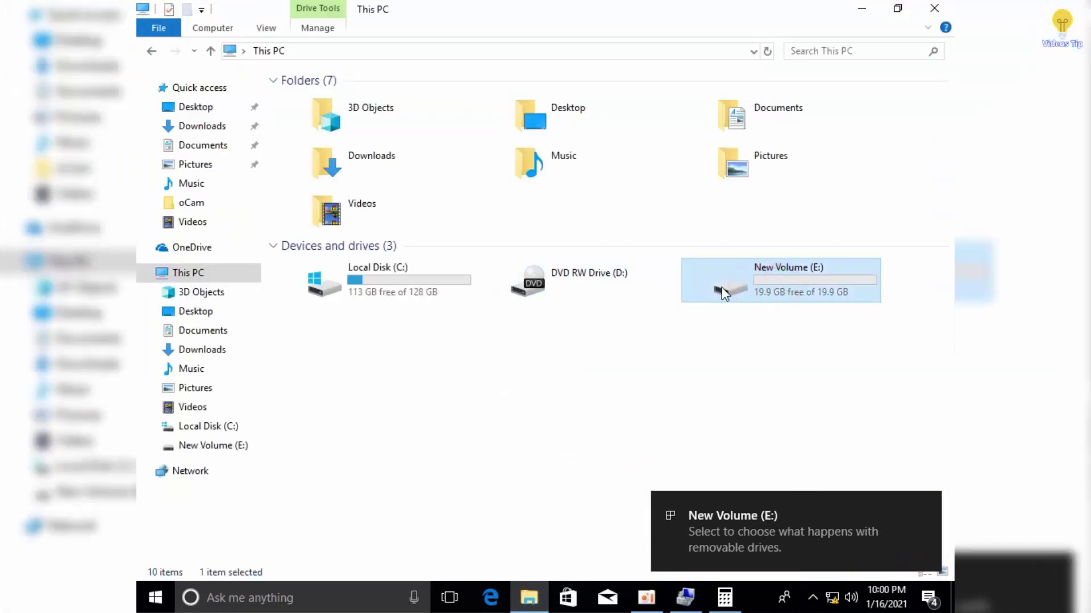
{"action": "double_click", "coordinate": [744, 287]}
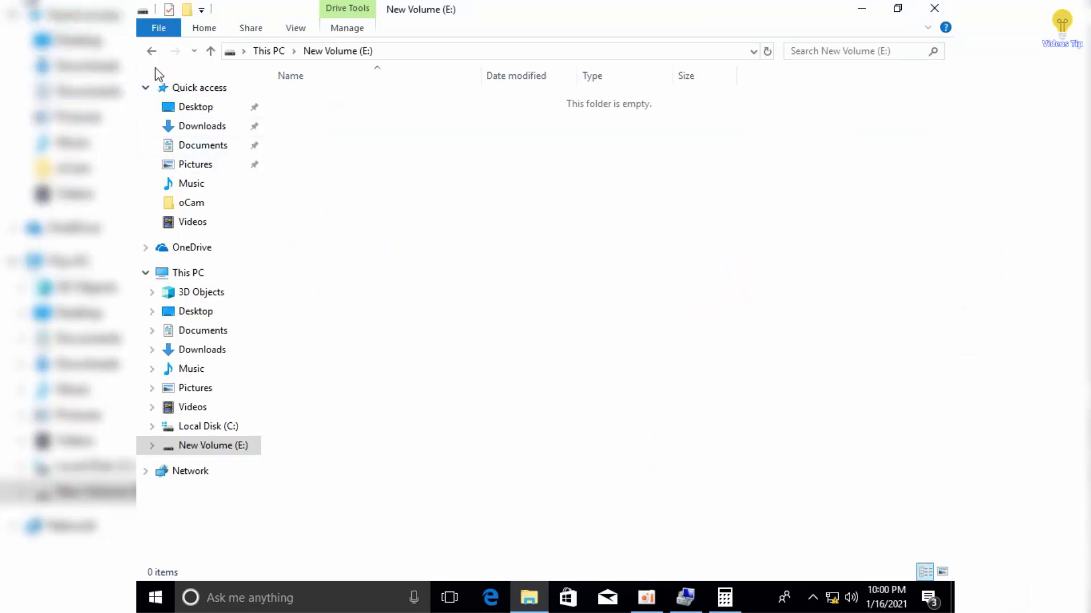
{"action": "left_click", "coordinate": [152, 54]}
{"action": "left_click", "coordinate": [484, 390]}
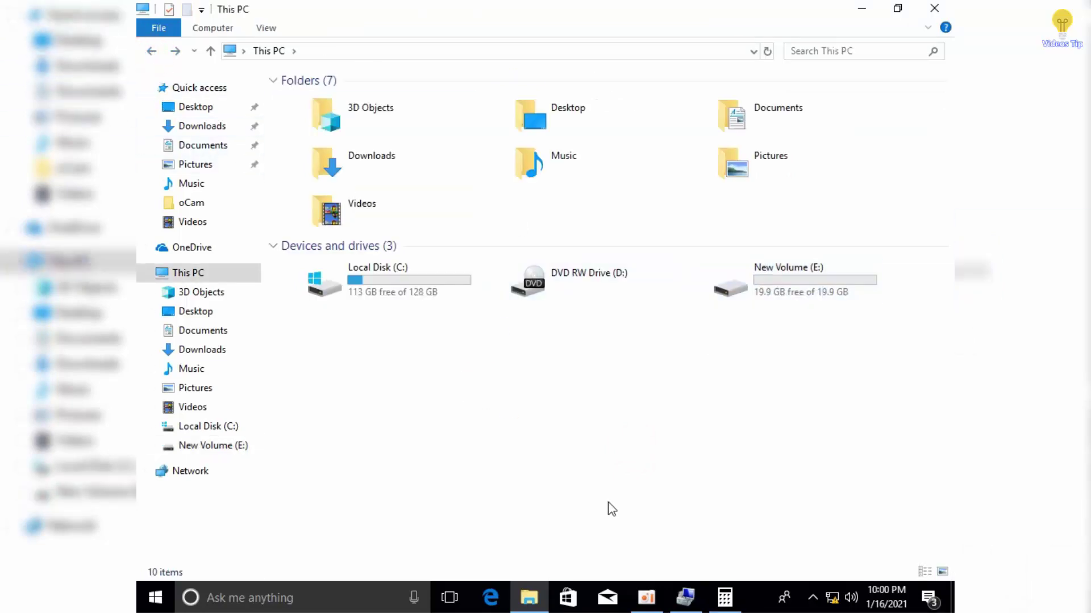
Step: Return to Computer Management, start Shrink Volume on the C: partition of Disk 0 again, and move the Shrink C: dialog aside
{"action": "left_click", "coordinate": [686, 597]}
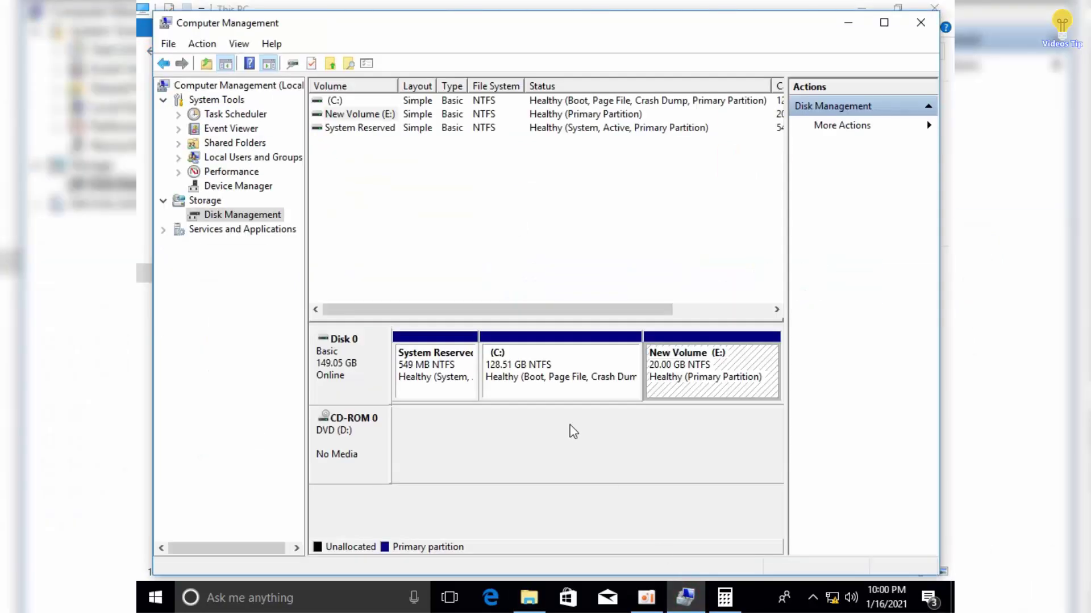
{"action": "left_click", "coordinate": [601, 368]}
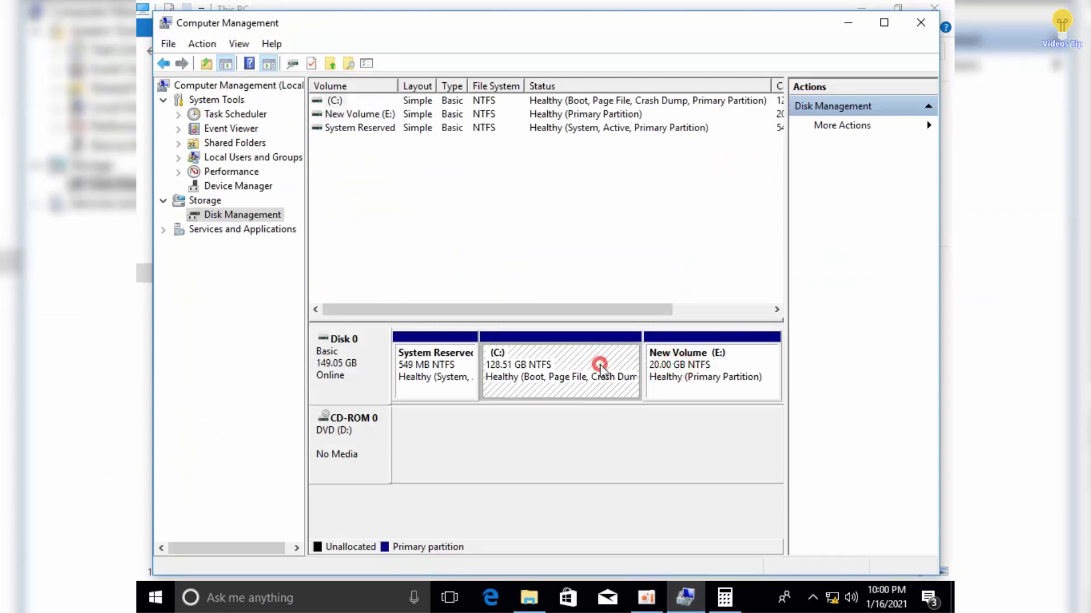
{"action": "left_click", "coordinate": [679, 370]}
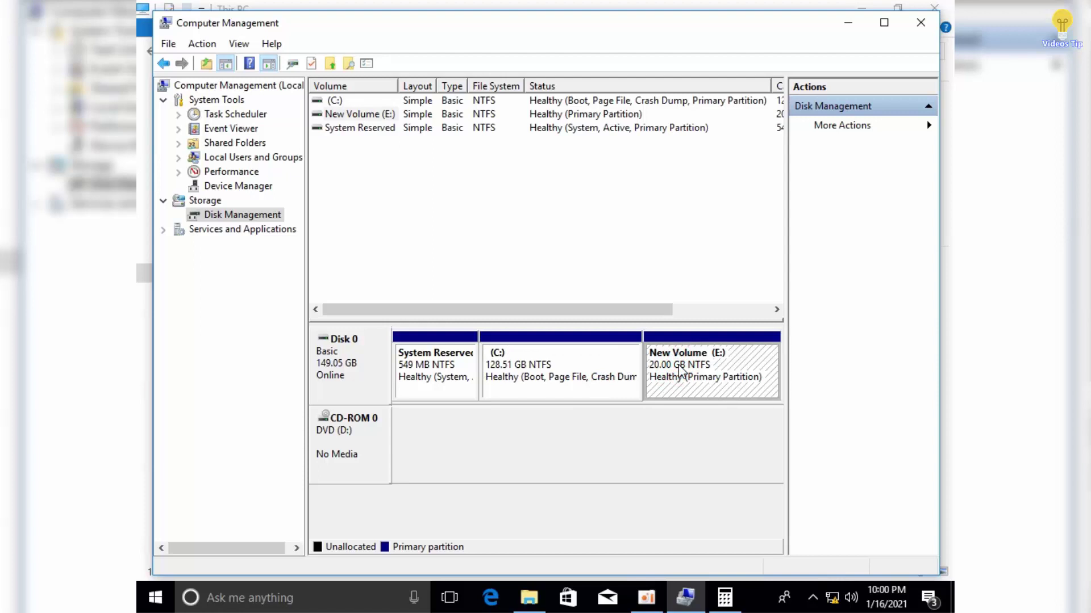
{"action": "left_click", "coordinate": [573, 375]}
{"action": "right_click", "coordinate": [576, 372]}
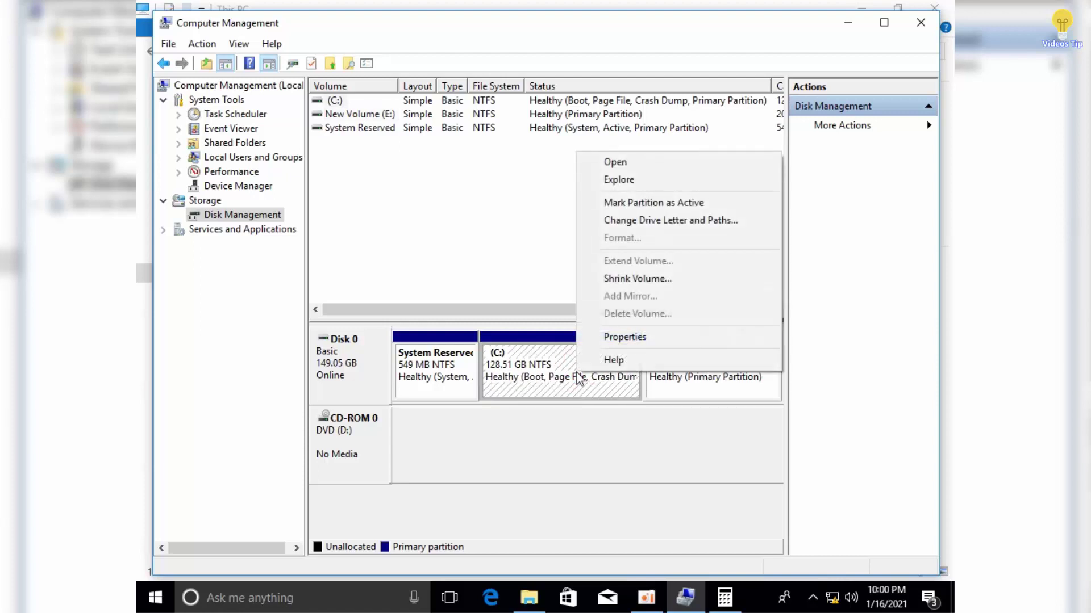
{"action": "left_click", "coordinate": [609, 280]}
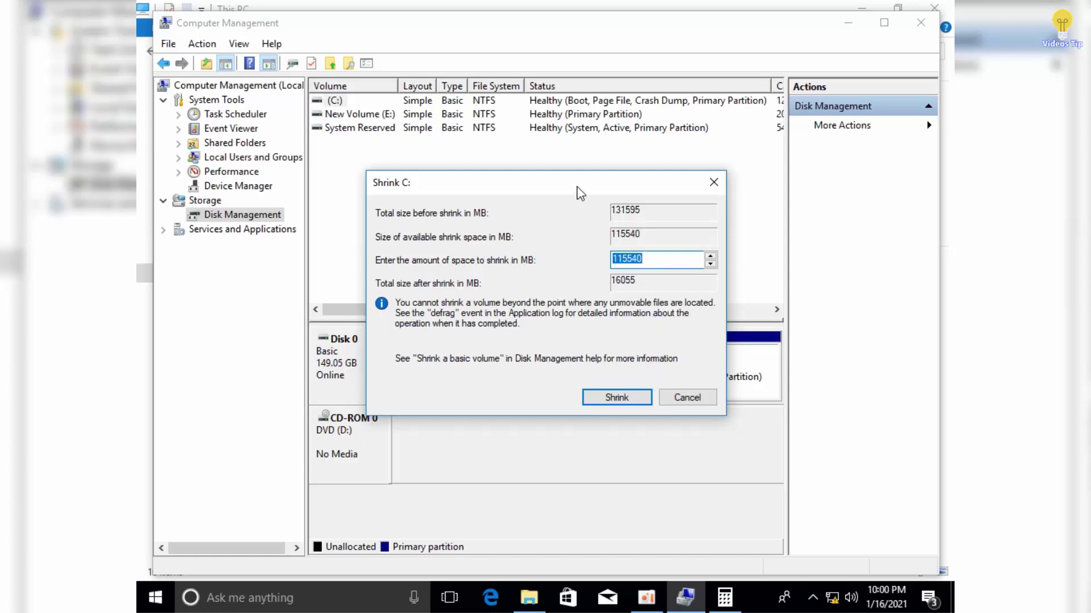
{"action": "left_click_drag", "start_coordinate": [577, 188], "coordinate": [476, 185]}
Step: Switch to Calculator, clear the previous result, and multiply 1024 by 30 to work out the shrink amount in MB
{"action": "left_click", "coordinate": [724, 598]}
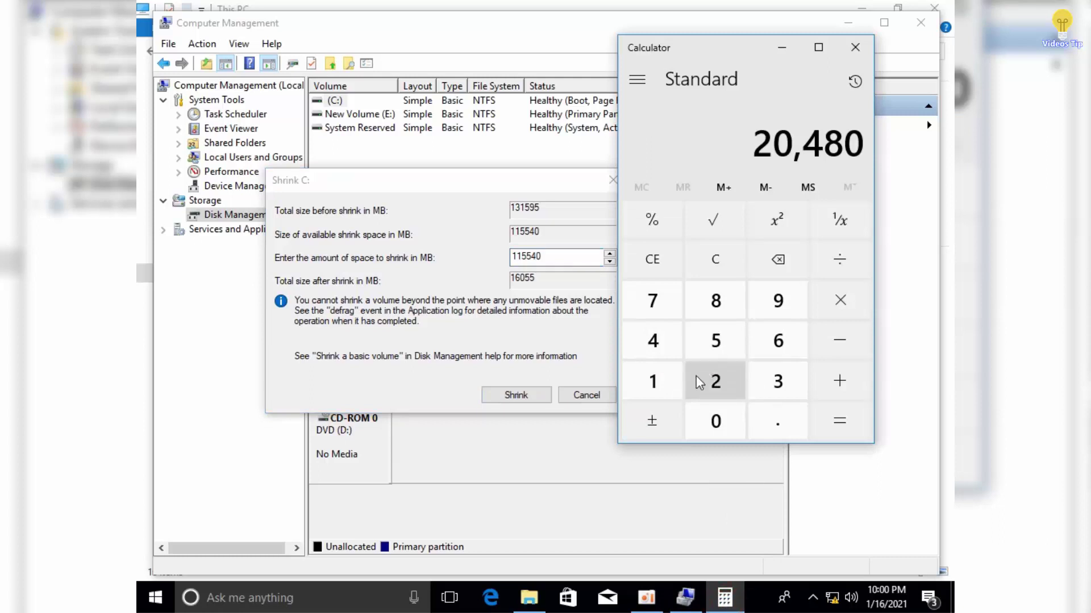
{"action": "left_click", "coordinate": [653, 256]}
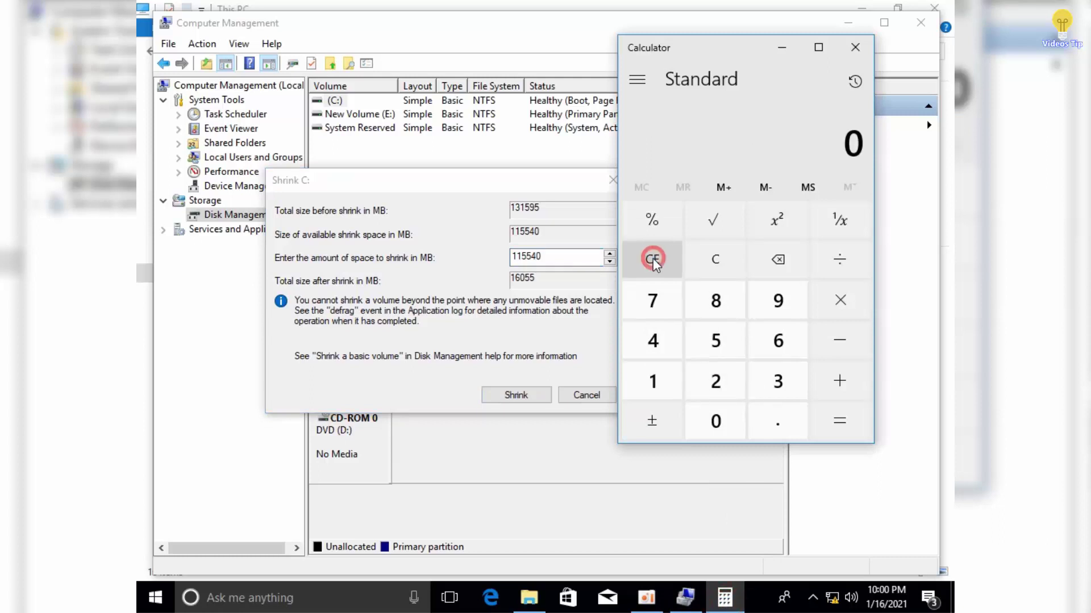
{"action": "type", "text": "1"}
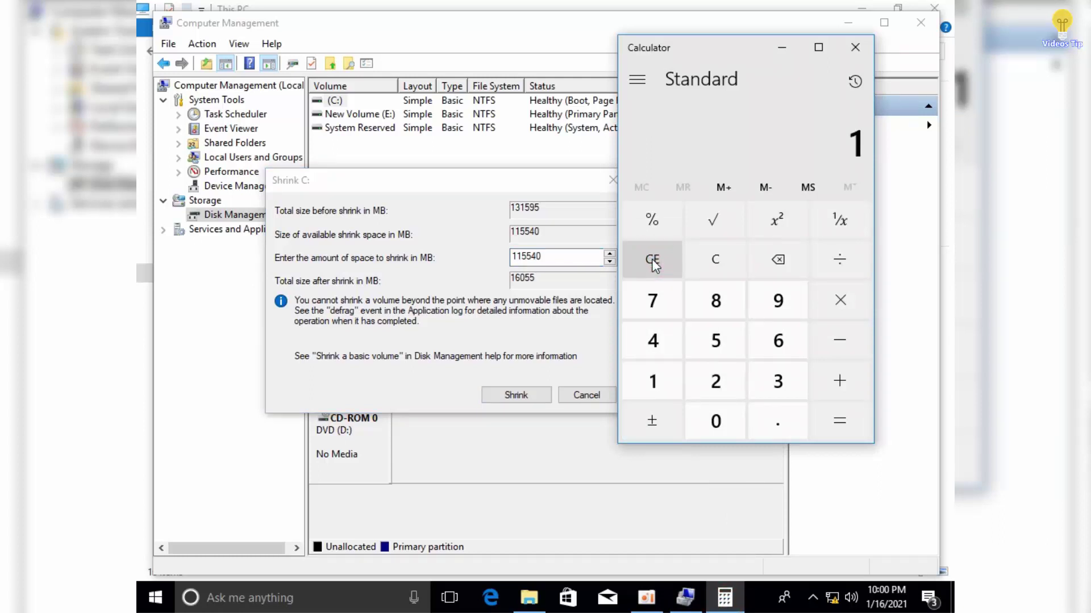
{"action": "type", "text": ",024"}
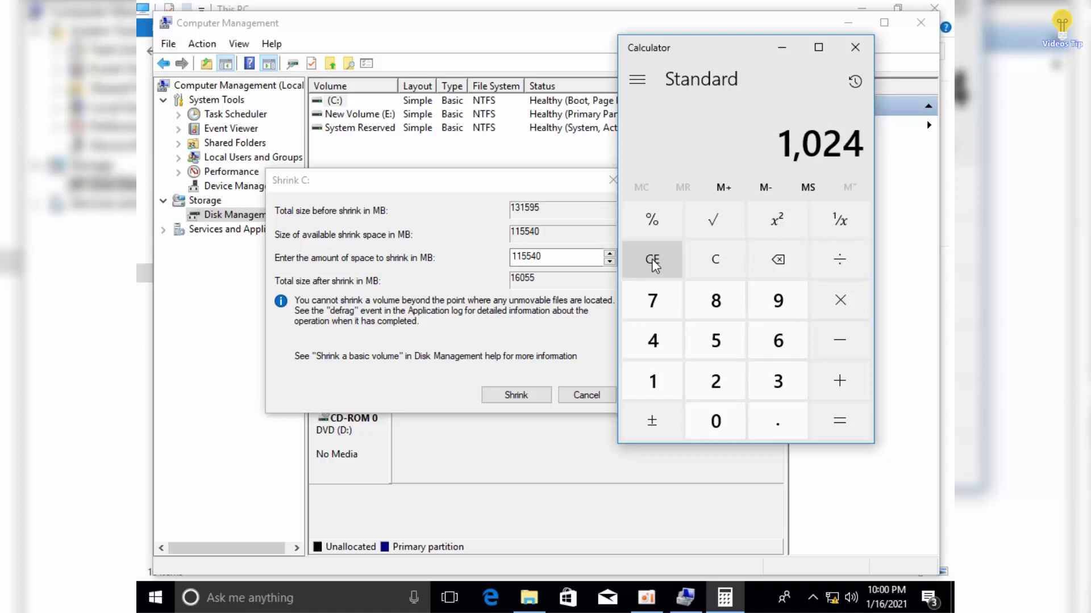
{"action": "left_click", "coordinate": [839, 300]}
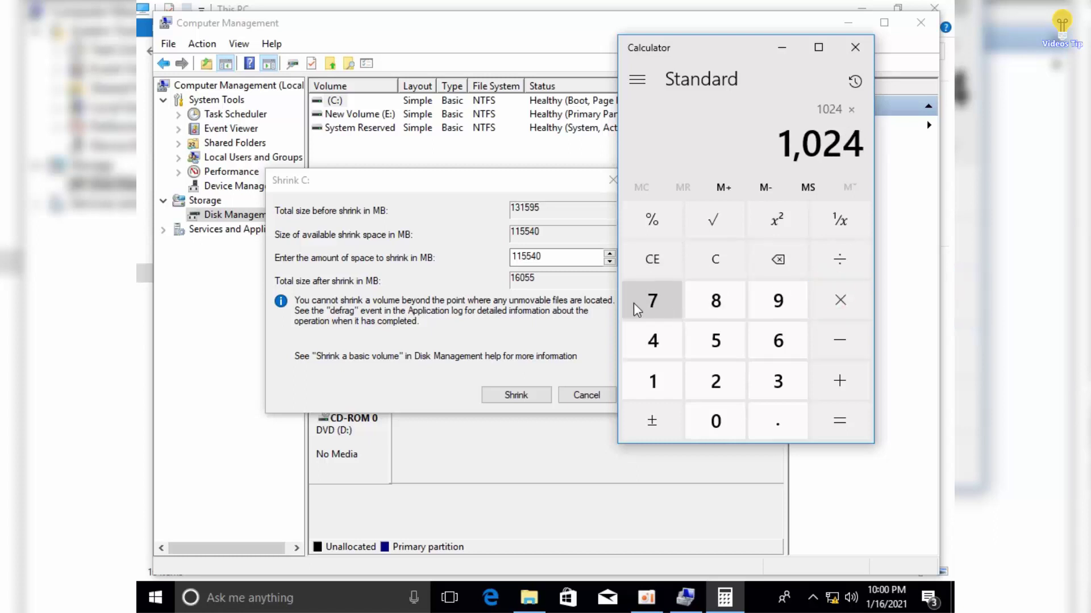
{"action": "type", "text": "30"}
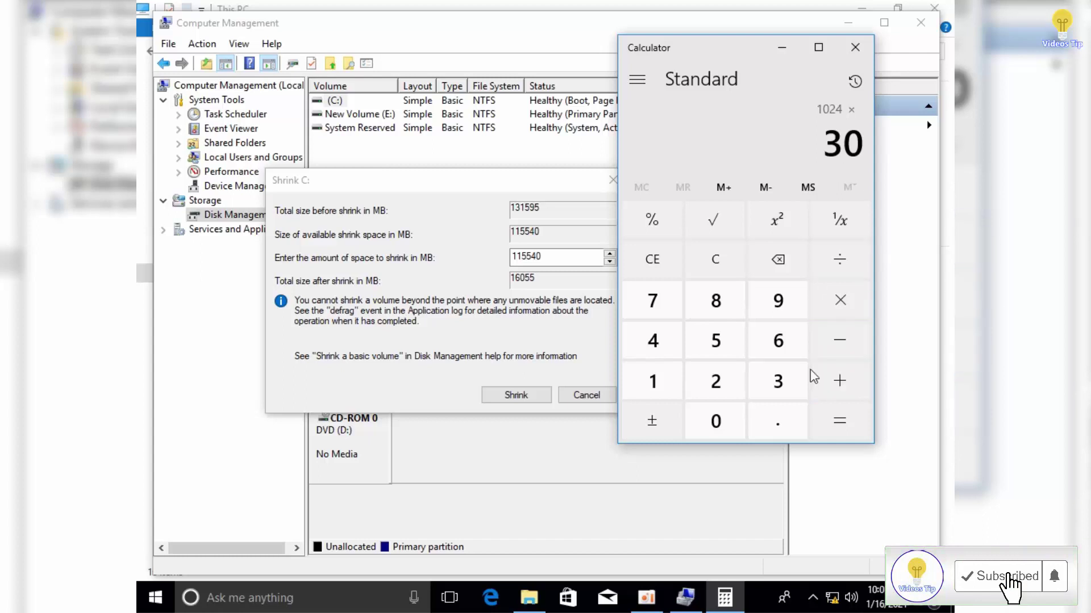
{"action": "left_click", "coordinate": [832, 423]}
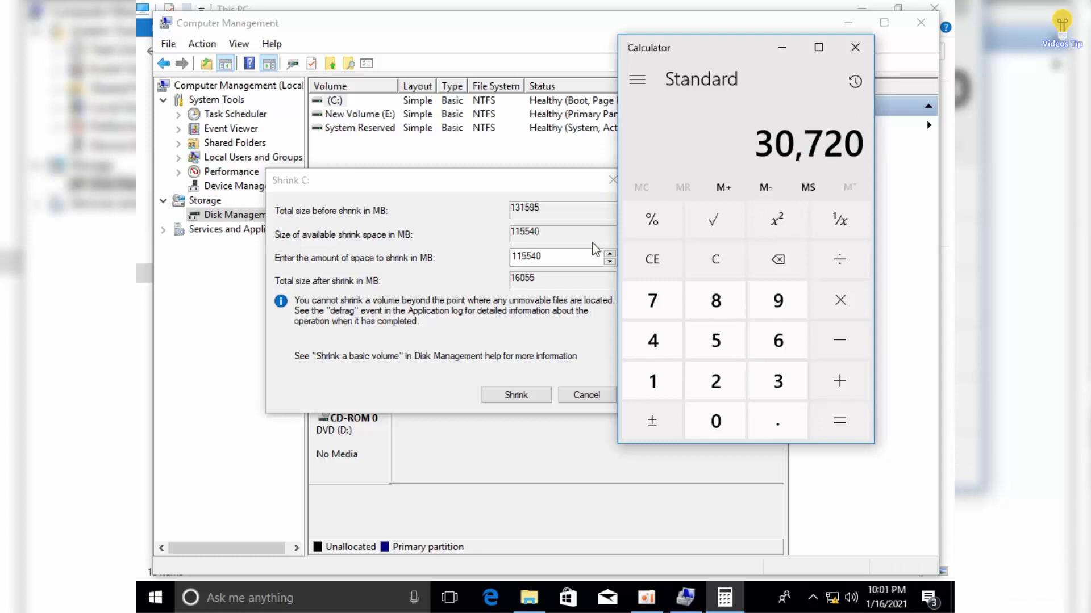
Step: Return to the Shrink C: dialog, set the amount of space to shrink to 30720 MB, and run the shrink
{"action": "left_click", "coordinate": [550, 256]}
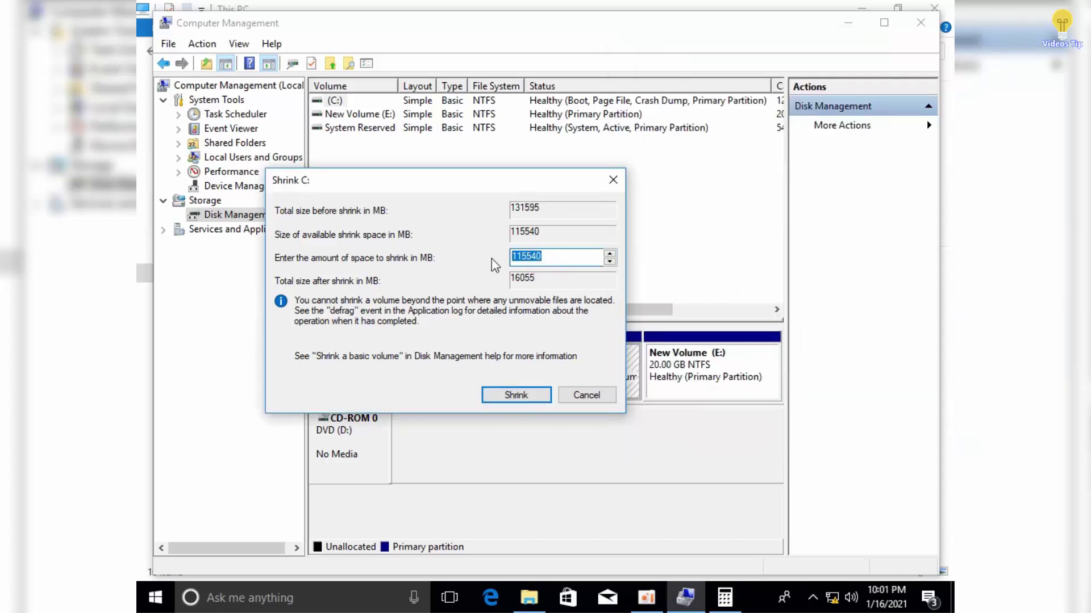
{"action": "type", "text": "30720"}
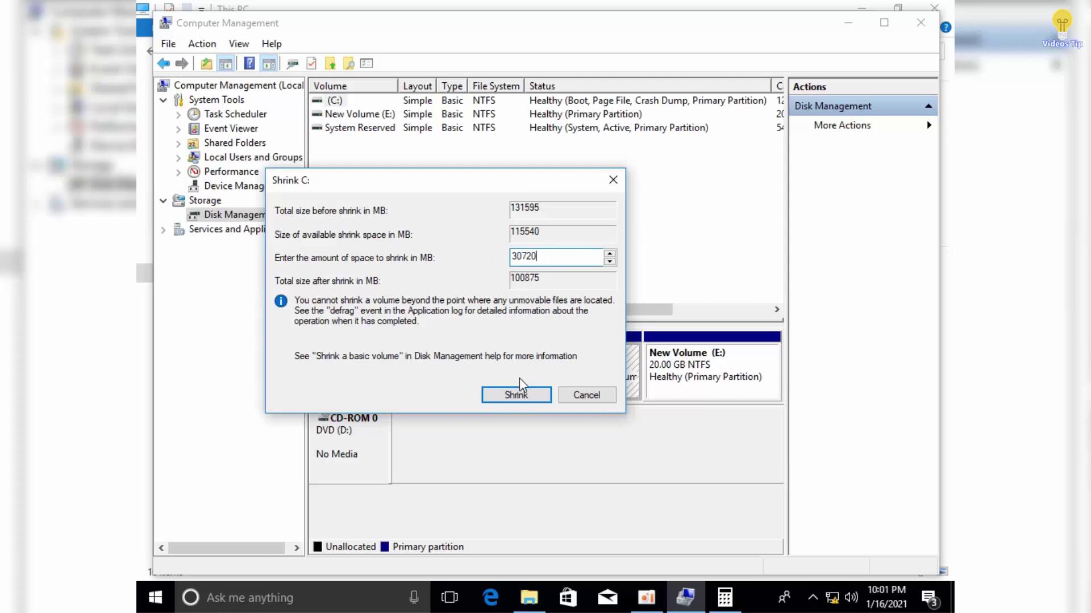
{"action": "left_click", "coordinate": [519, 394]}
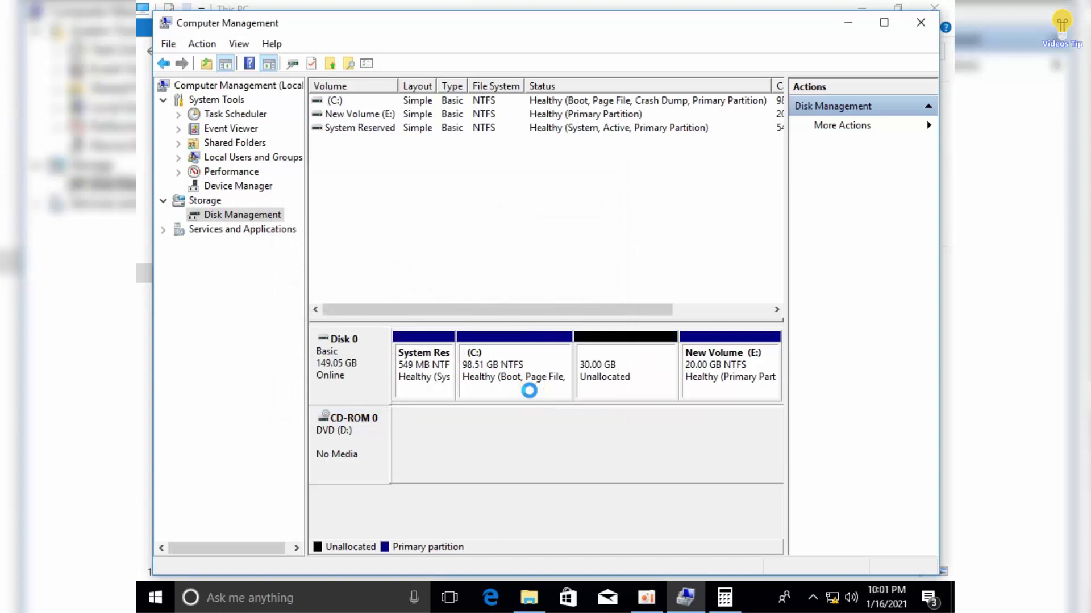
Step: Select the 30 GB unallocated space on Disk 0, then switch to File Explorer and refresh This PC to check the drives
{"action": "left_click", "coordinate": [582, 376]}
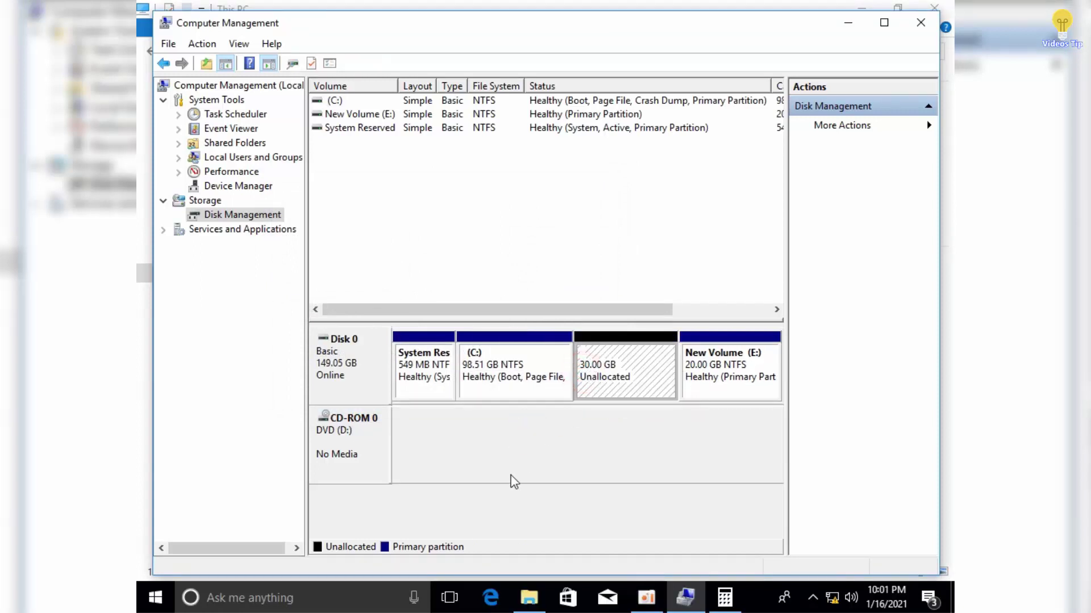
{"action": "left_click", "coordinate": [529, 597]}
{"action": "right_click", "coordinate": [561, 461]}
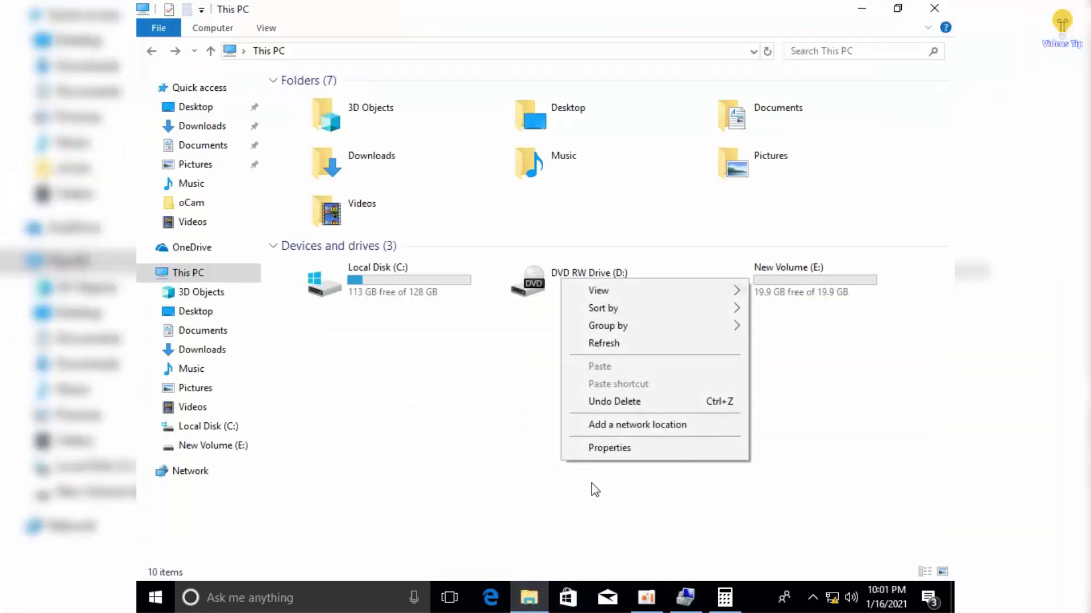
{"action": "left_click", "coordinate": [603, 343]}
Step: Return to Computer Management and create a simple NTFS volume in the 30 GB unallocated space with drive letter F, accepting the wizard's defaults
{"action": "left_click", "coordinate": [685, 597]}
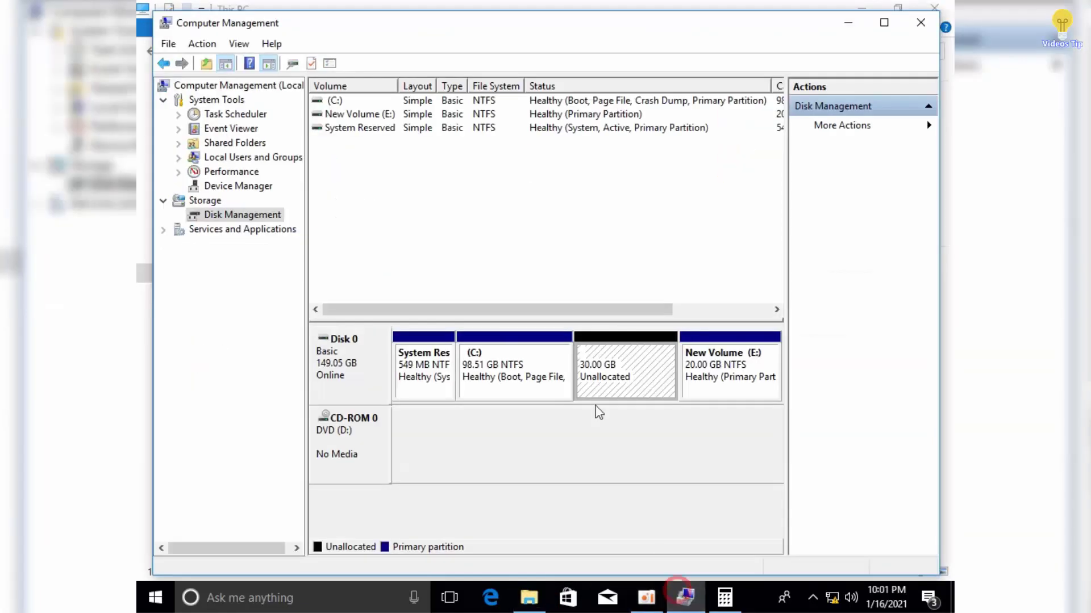
{"action": "right_click", "coordinate": [613, 374]}
{"action": "left_click", "coordinate": [623, 381]}
{"action": "left_click", "coordinate": [626, 386]}
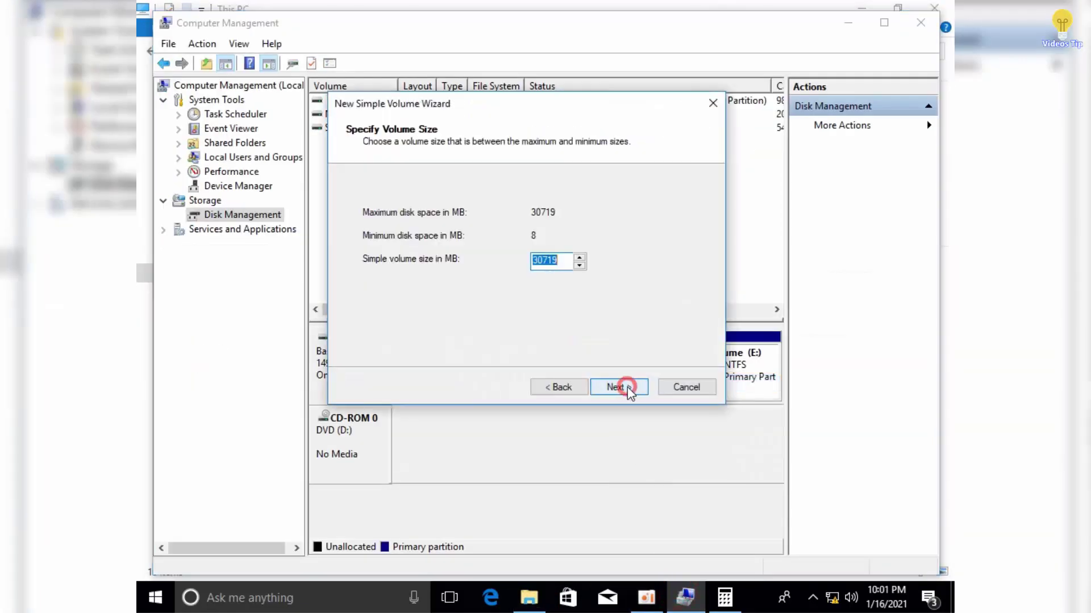
{"action": "left_click", "coordinate": [619, 387]}
{"action": "left_click", "coordinate": [619, 387]}
{"action": "left_click", "coordinate": [619, 387]}
{"action": "left_click", "coordinate": [619, 387]}
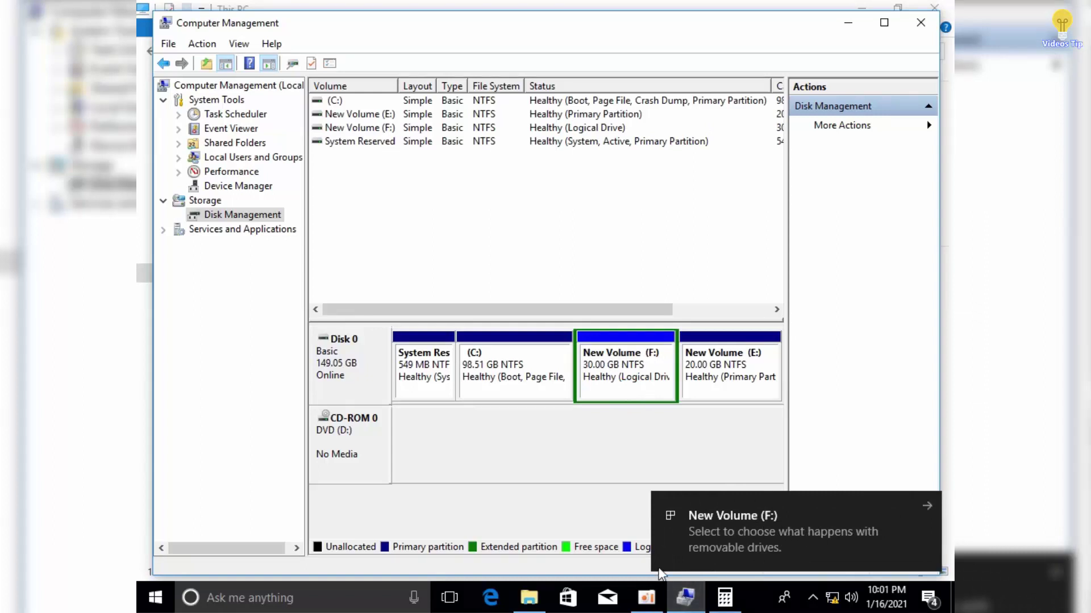
Step: Switch to File Explorer, look inside New Volume (E:) and New Volume (F:), and go back to This PC
{"action": "left_click", "coordinate": [547, 500]}
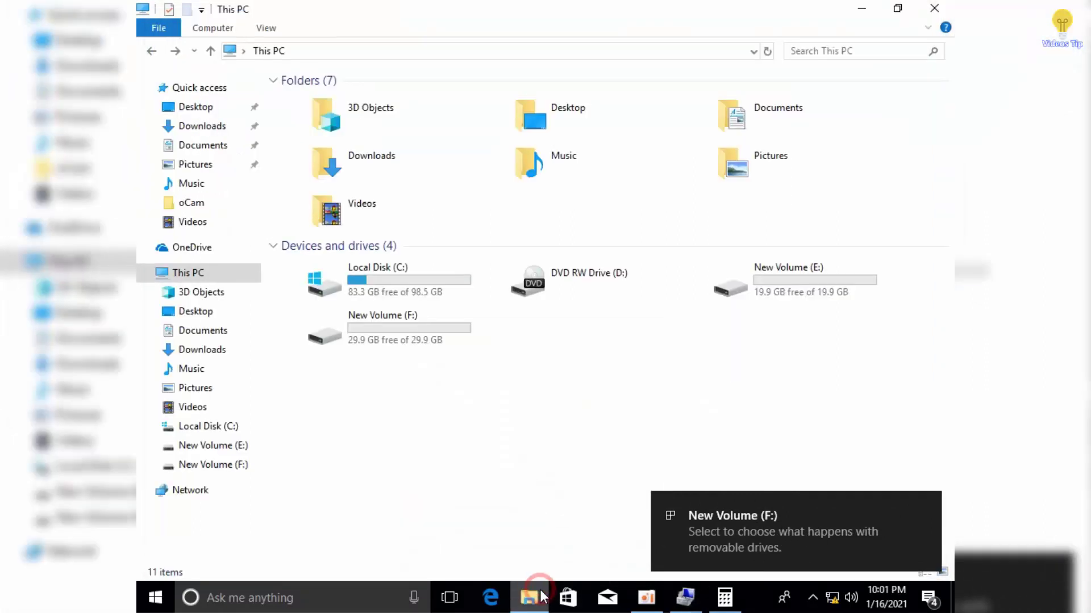
{"action": "right_click", "coordinate": [530, 444]}
{"action": "left_click", "coordinate": [467, 433]}
{"action": "double_click", "coordinate": [759, 285]}
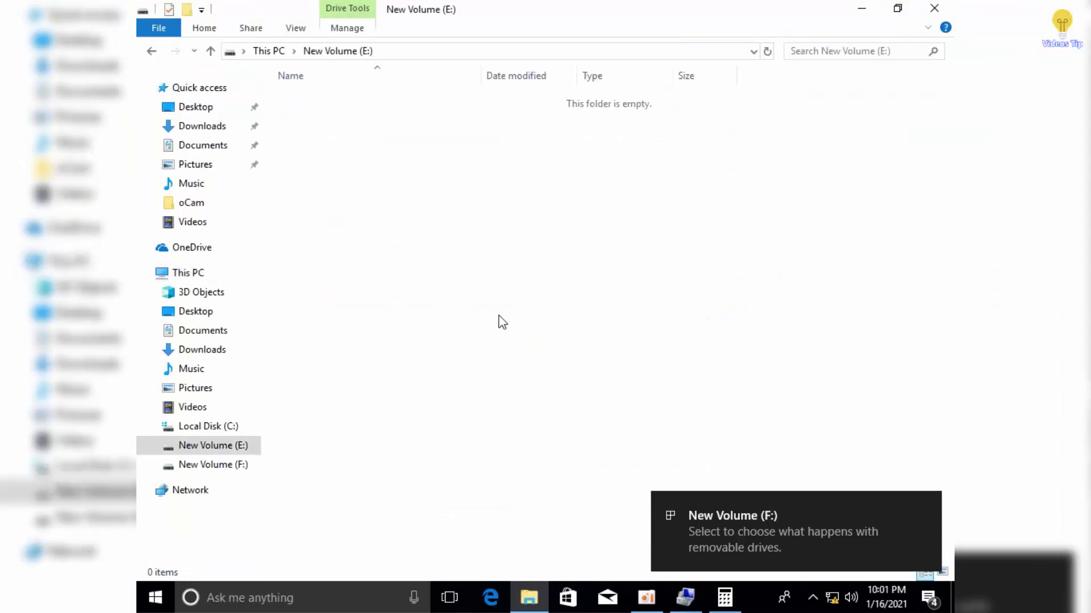
{"action": "key", "text": "BackSpace"}
{"action": "double_click", "coordinate": [386, 339]}
{"action": "key", "text": "BackSpace"}
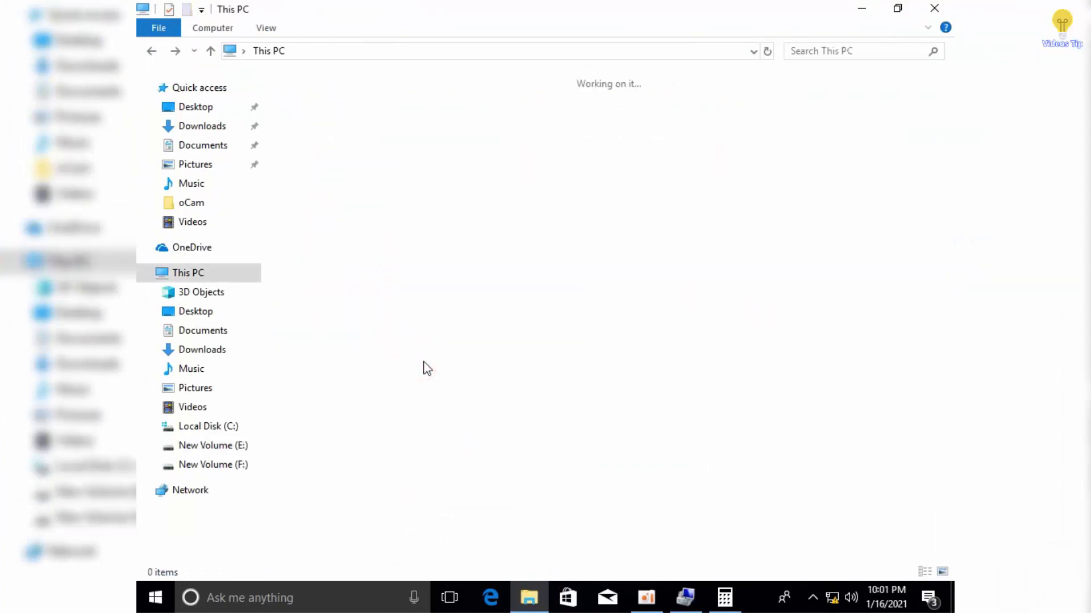
{"action": "left_click", "coordinate": [531, 375]}
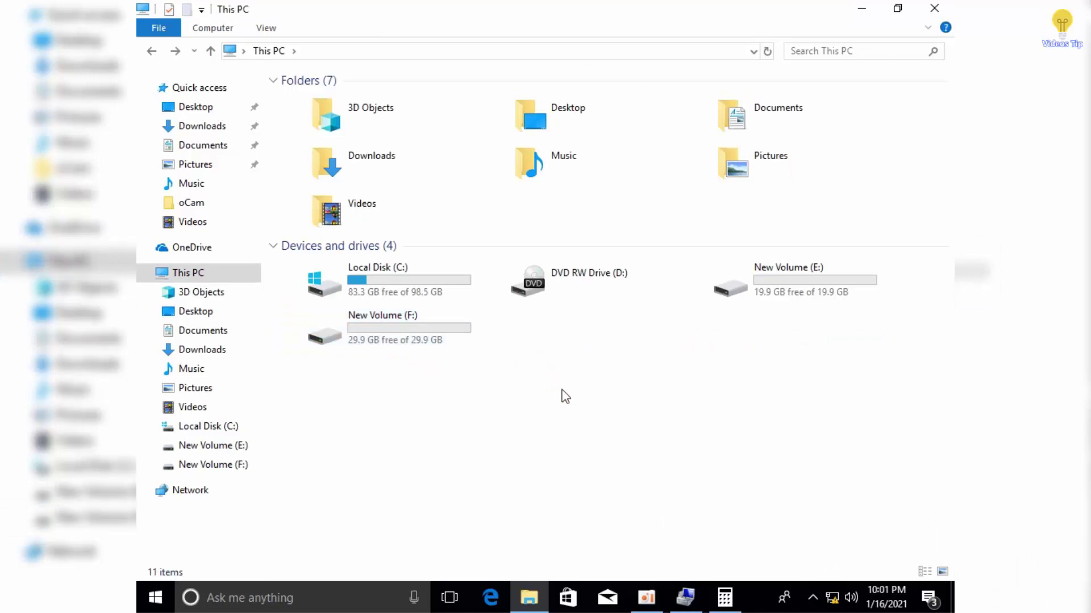